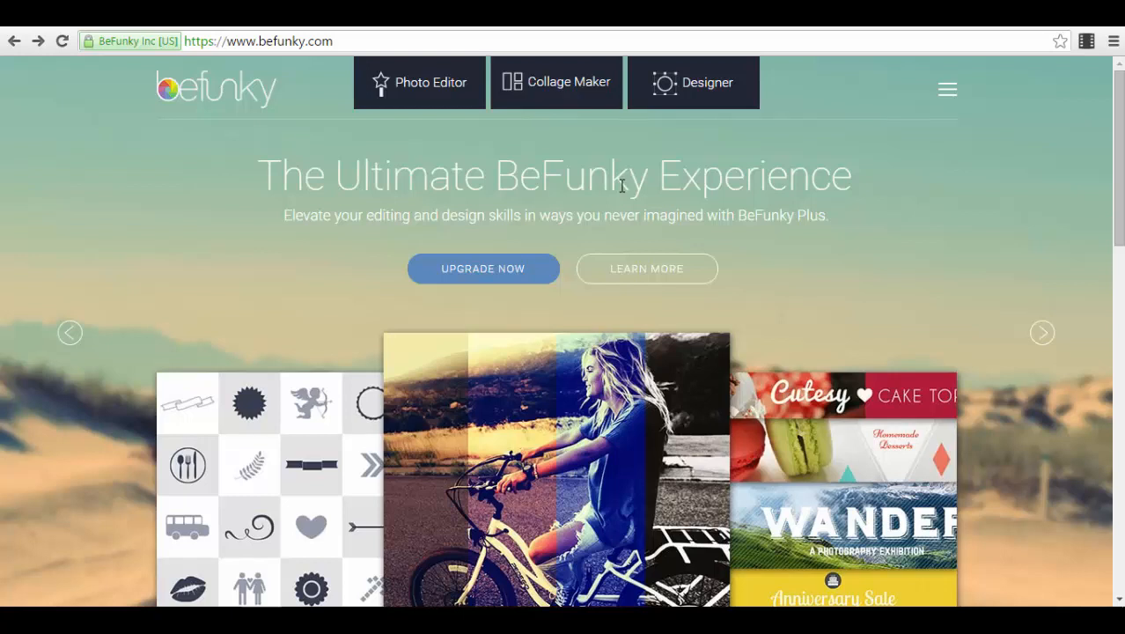
# Step: Open the Collage Maker, place the green-hat singer sample photo in the collage's first cell, and auto-fill the remaining cells
pyautogui.click(552, 102)
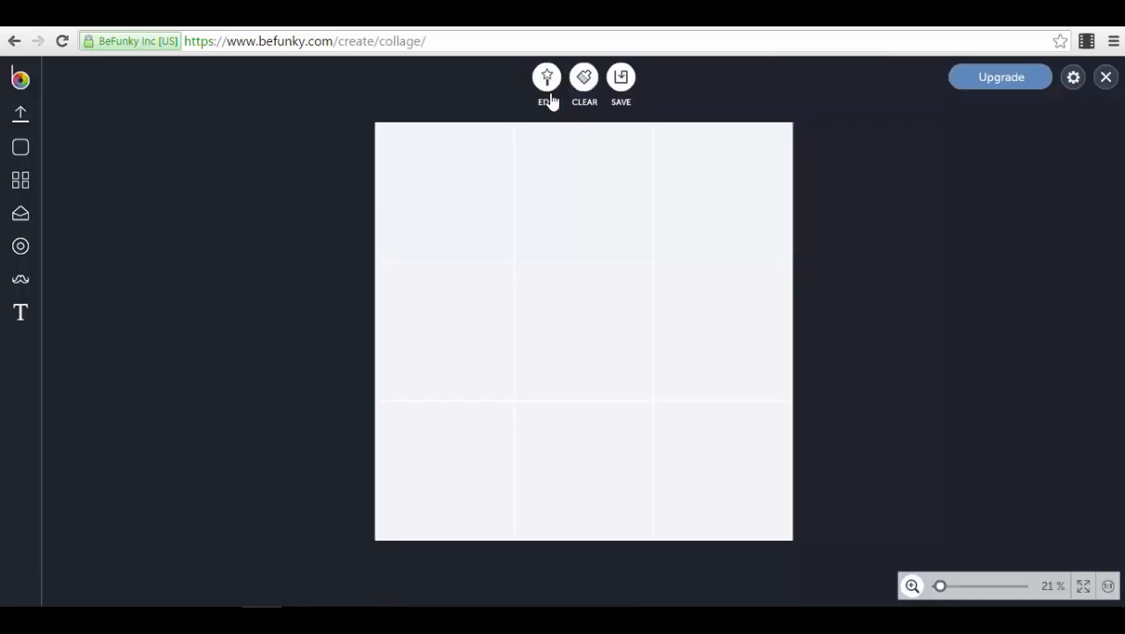
pyautogui.click(27, 120)
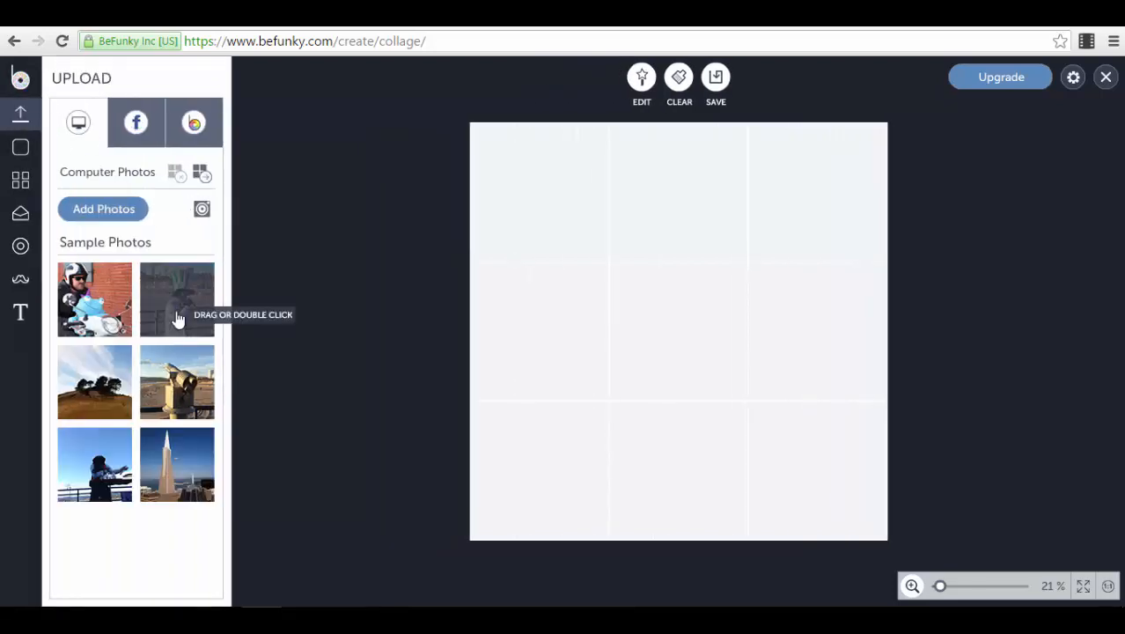
pyautogui.moveTo(178, 320); pyautogui.dragTo(564, 194)
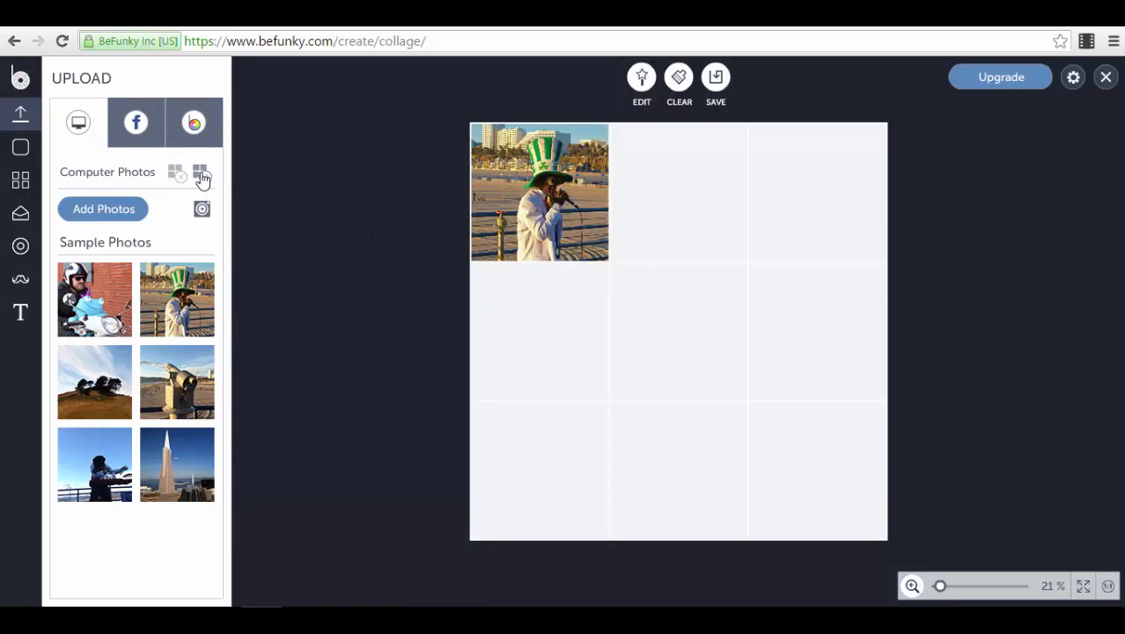
pyautogui.click(201, 174)
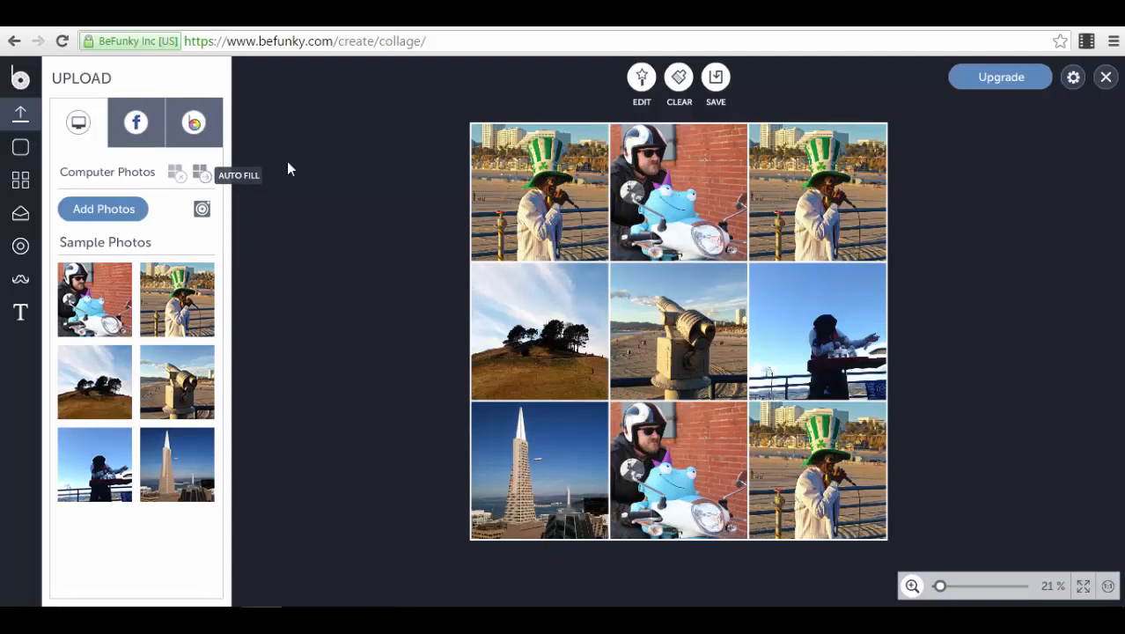
# Step: Swap the telescope and tree-covered hill photos in the collage's middle row, and swap them back
pyautogui.moveTo(700, 329); pyautogui.dragTo(519, 343)
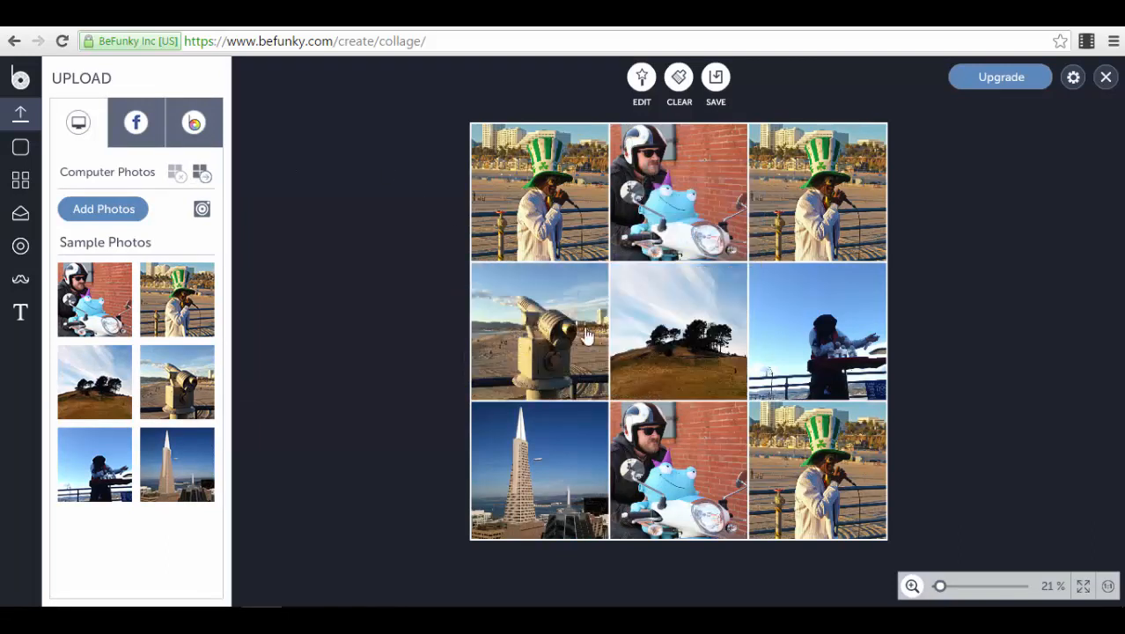
pyautogui.moveTo(586, 336); pyautogui.dragTo(695, 332)
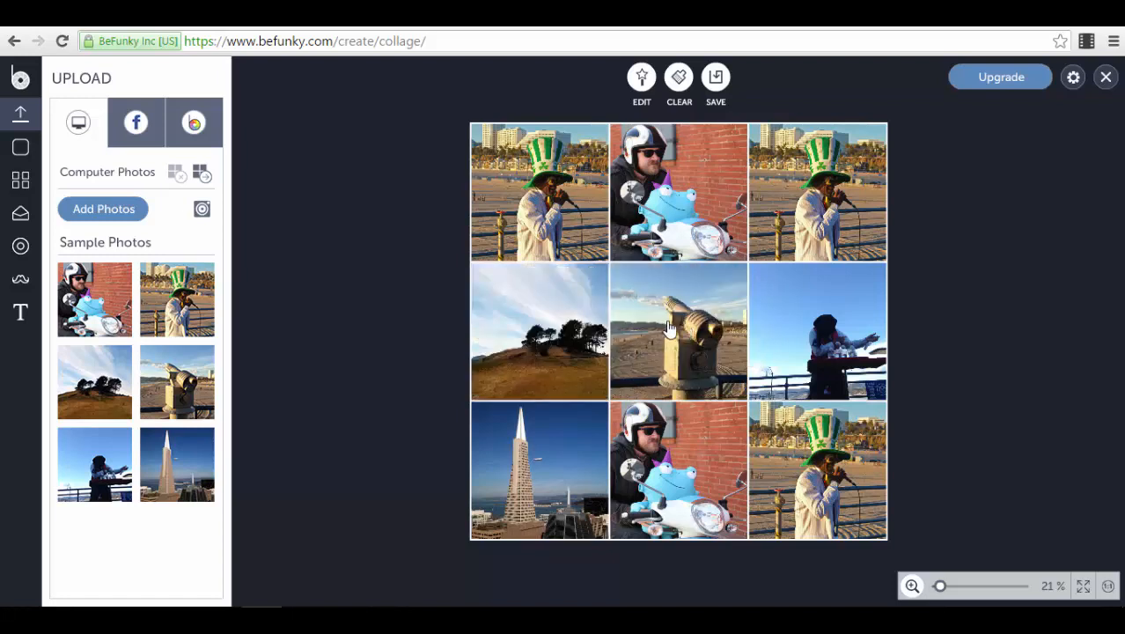
# Step: Rotate the telescope photo in the centre cell a quarter turn clockwise, trying out the horizontal and vertical flips
pyautogui.click(679, 329)
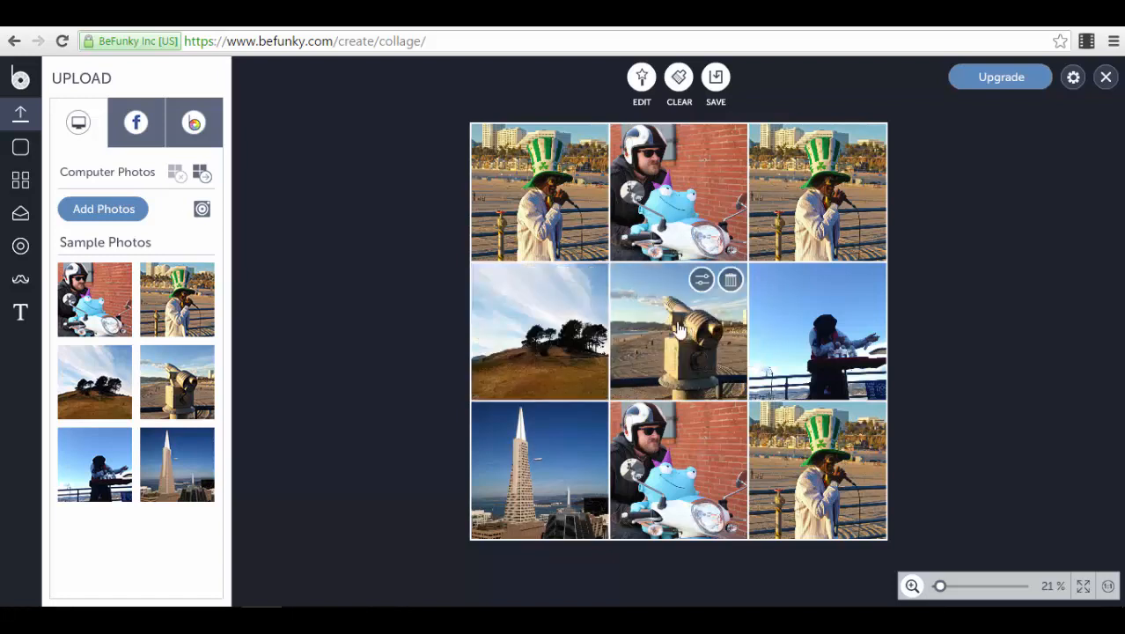
pyautogui.click(702, 279)
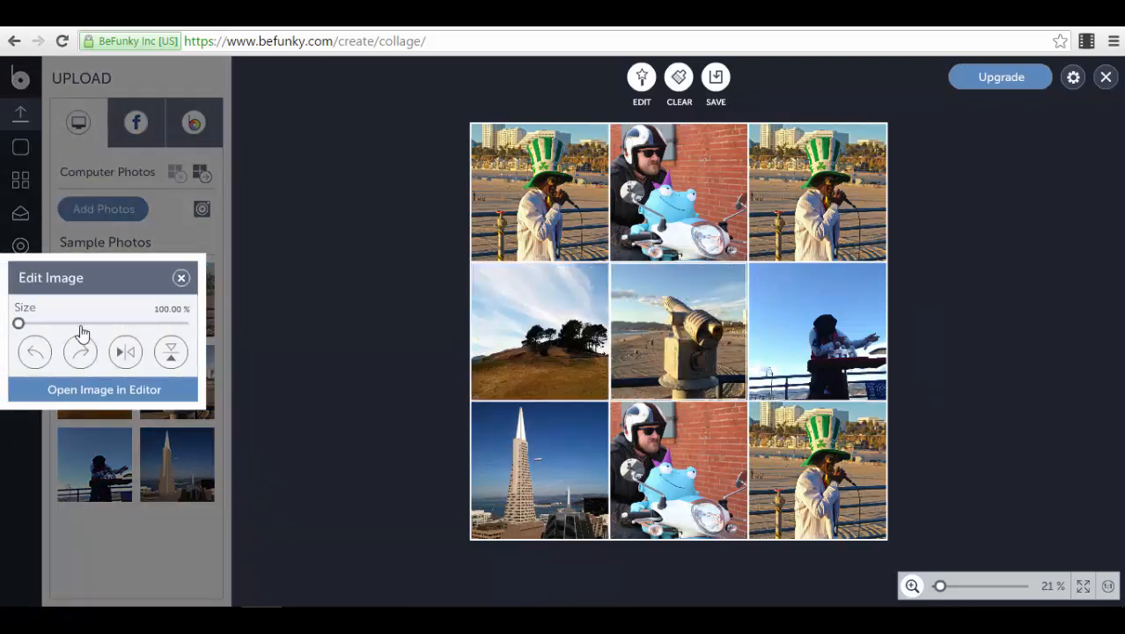
pyautogui.moveTo(18, 323)
pyautogui.mouseDown()
pyautogui.moveTo(75, 323)
pyautogui.moveTo(19, 323)
pyautogui.mouseUp()
pyautogui.click(80, 357)
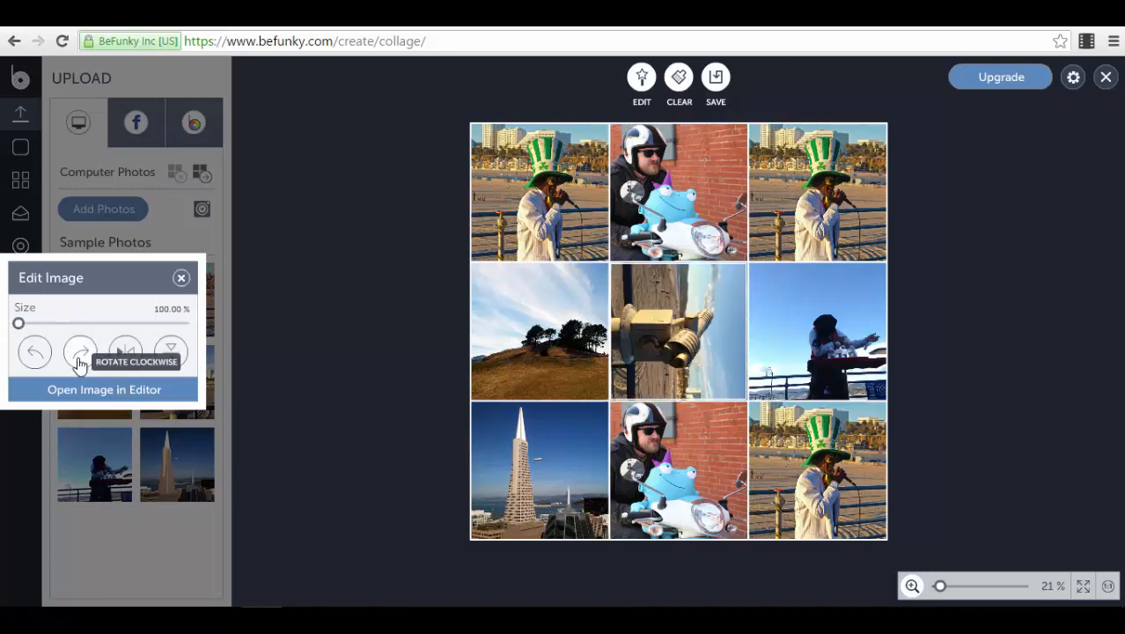
pyautogui.click(79, 358)
pyautogui.click(79, 357)
pyautogui.click(126, 353)
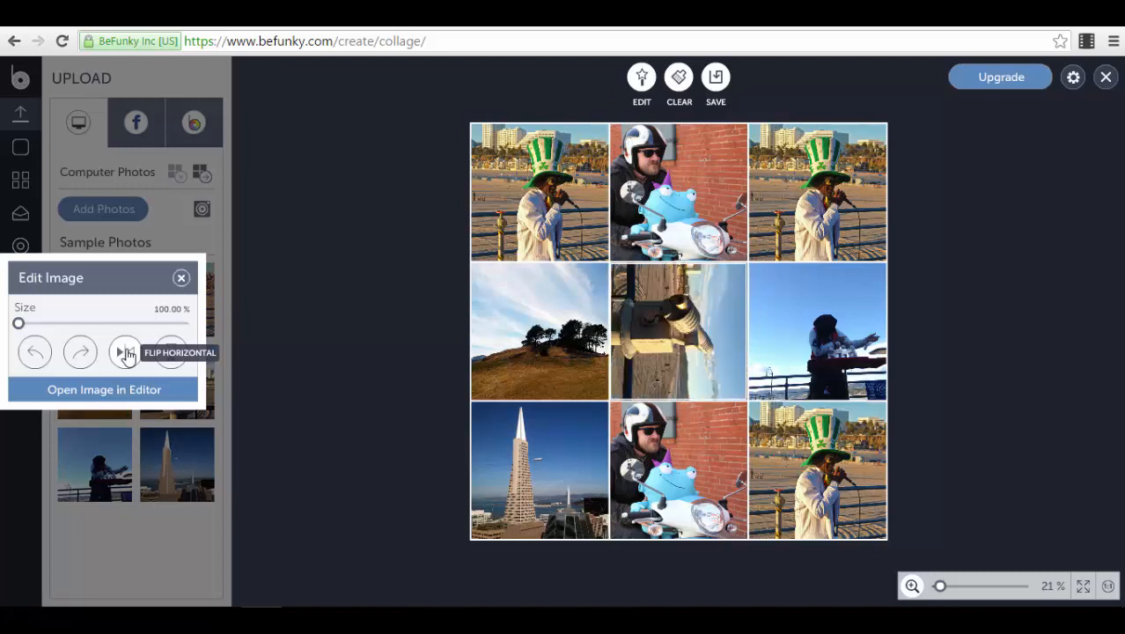
pyautogui.click(126, 353)
pyautogui.click(125, 353)
pyautogui.click(173, 359)
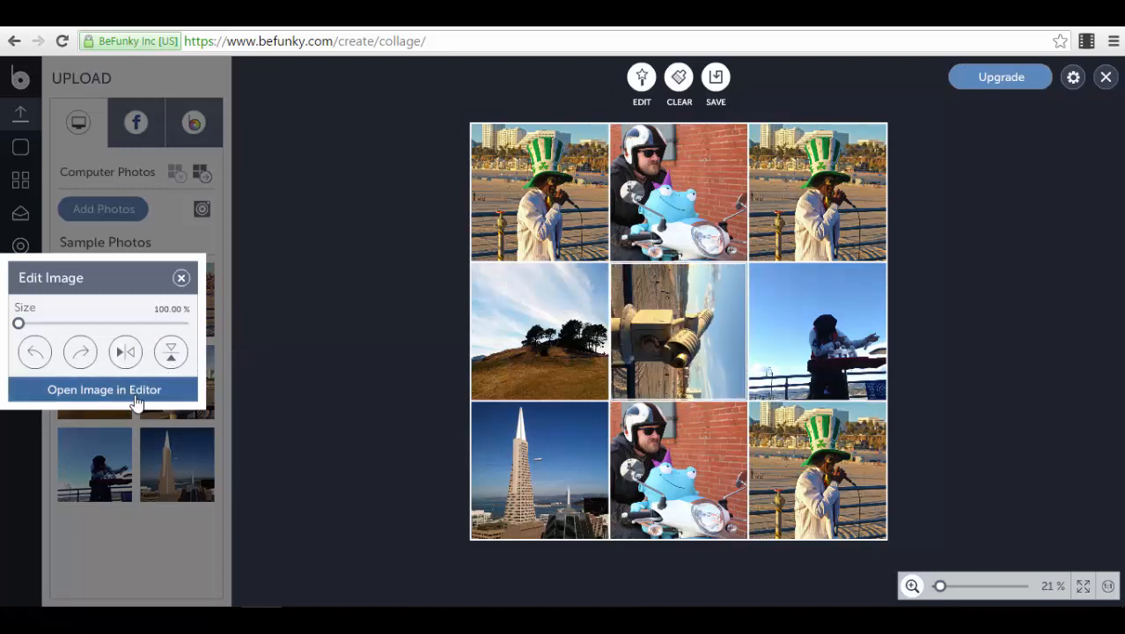
# Step: Try Auto Enhance at amount 100 on the telescope photo in the photo editor and return to the collage without applying it
pyautogui.click(136, 390)
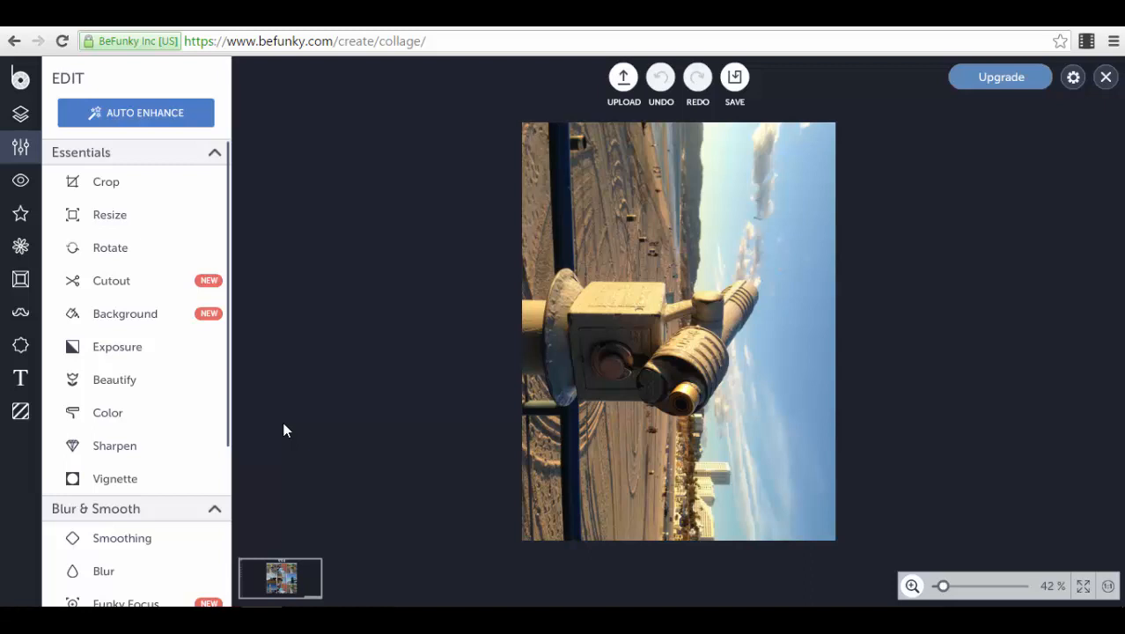
pyautogui.click(120, 111)
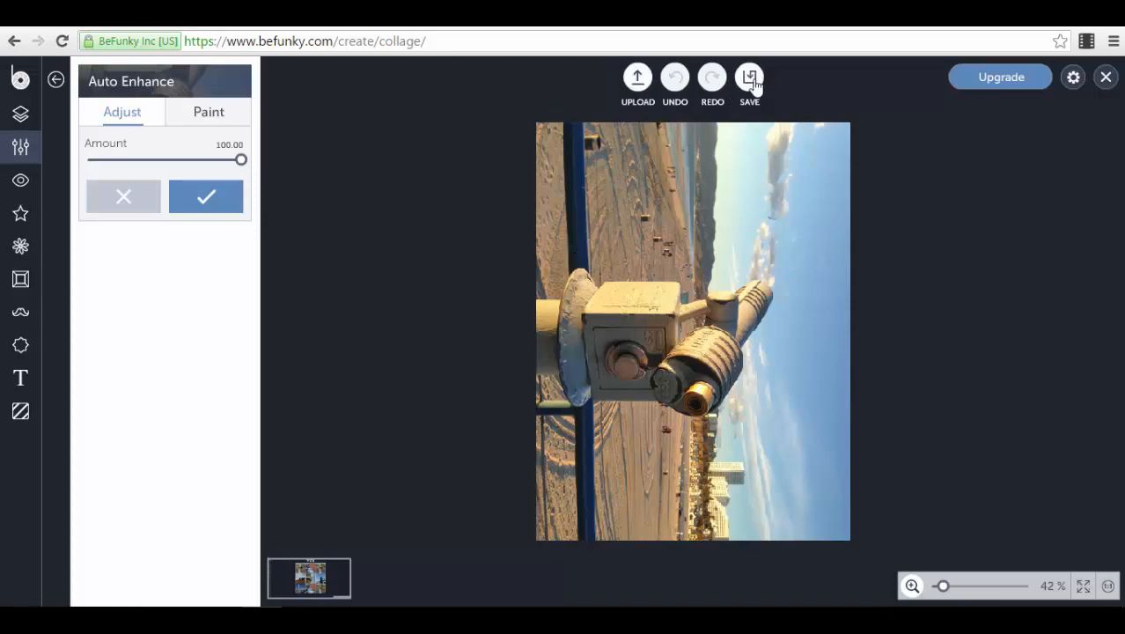
pyautogui.click(1105, 76)
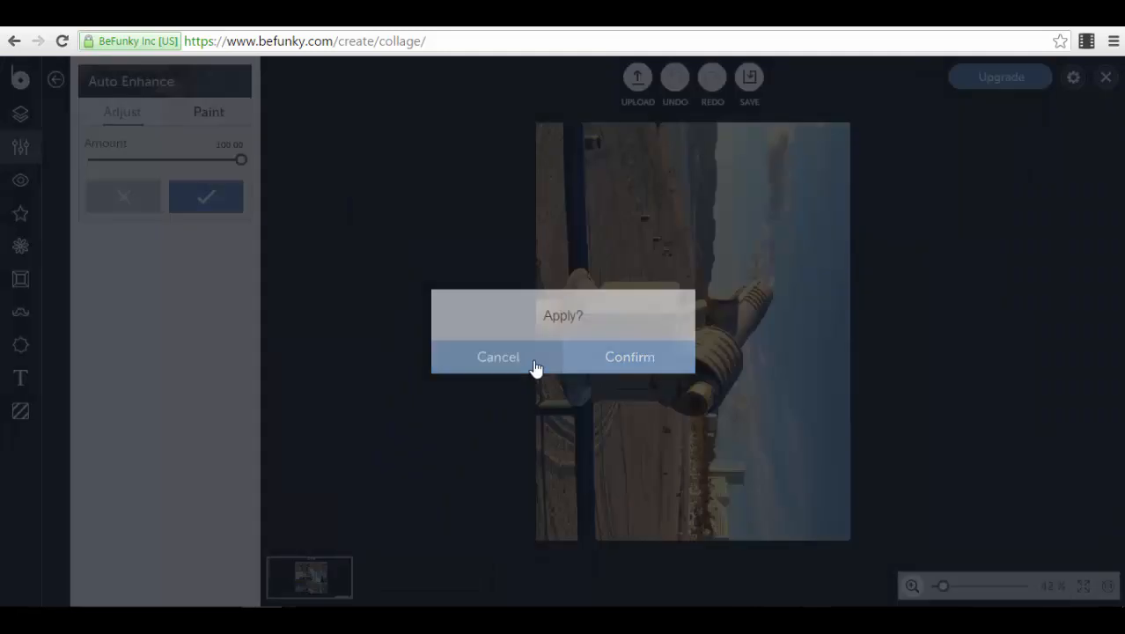
pyautogui.click(534, 369)
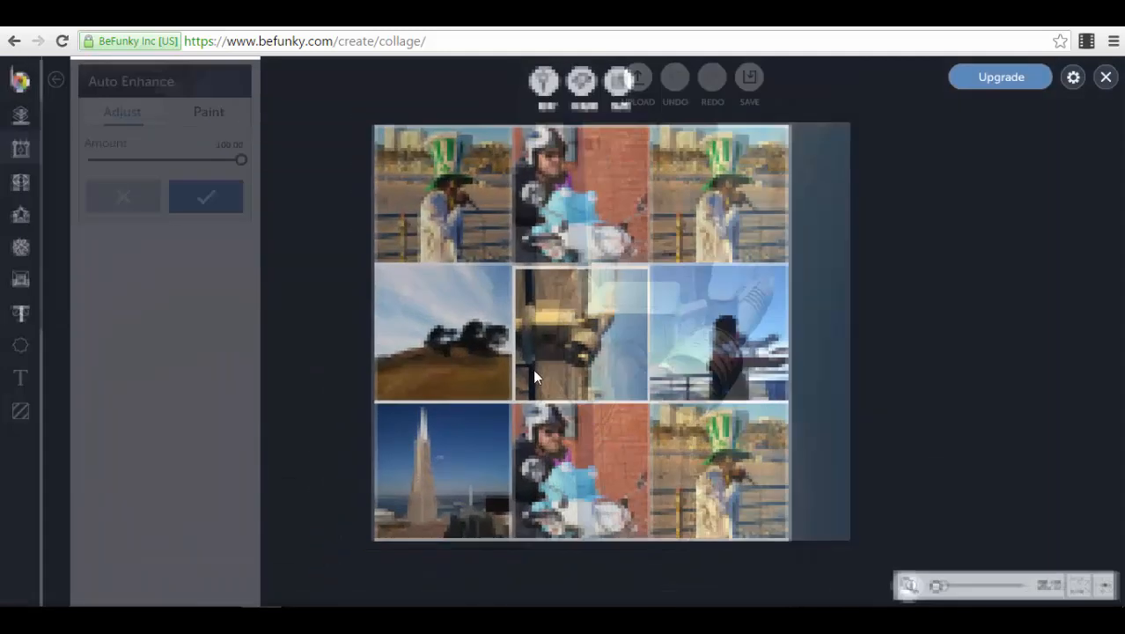
pyautogui.click(523, 370)
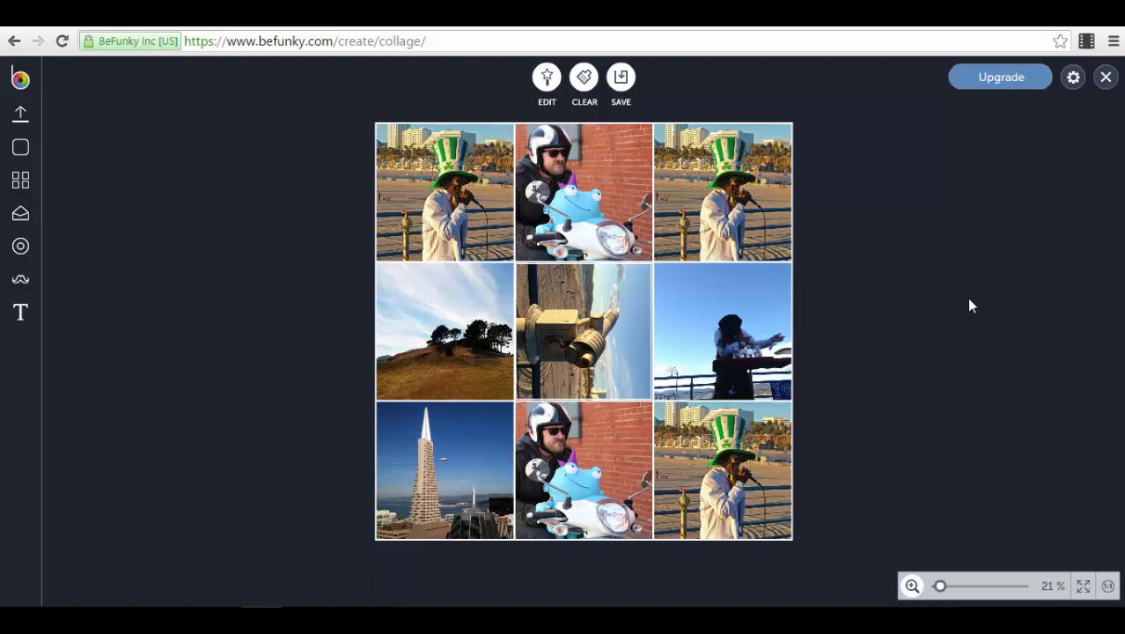
# Step: Shift the first row's and first column's dividers back and forth, ending with a taller top row and a wider first column
pyautogui.moveTo(495, 257)
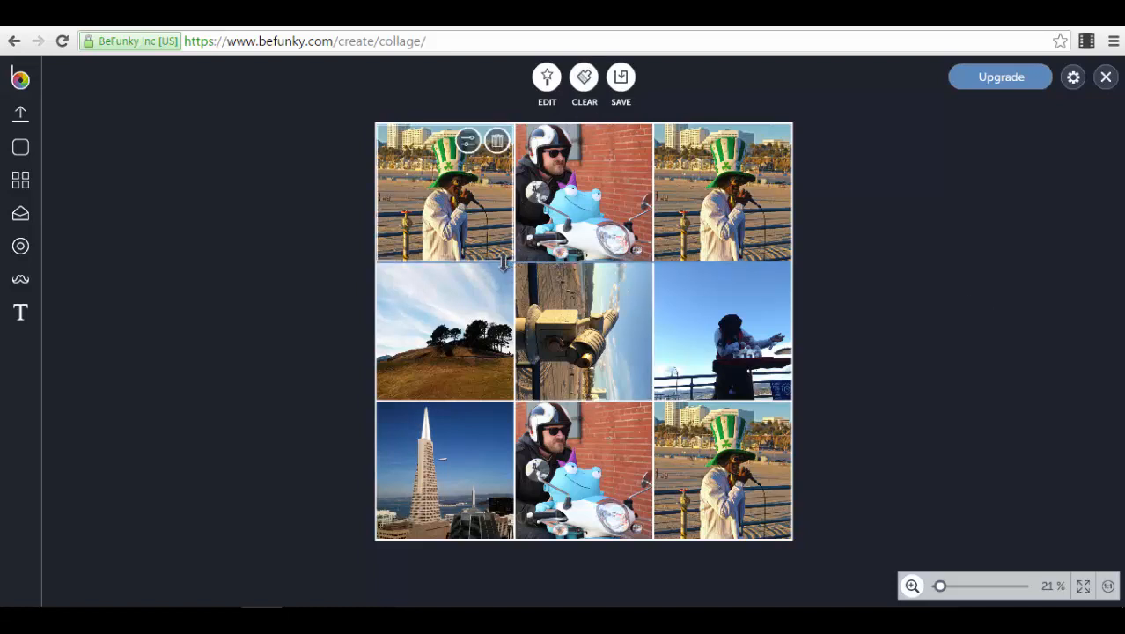
pyautogui.moveTo(505, 262)
pyautogui.mouseDown()
pyautogui.moveTo(517, 364)
pyautogui.moveTo(516, 279)
pyautogui.mouseUp()
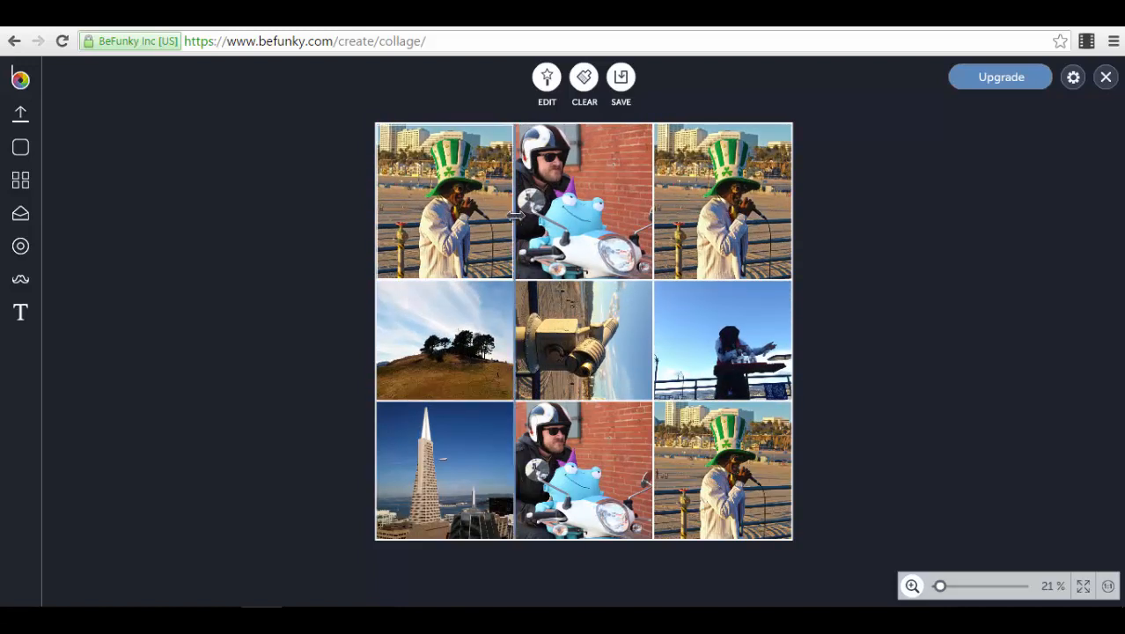
pyautogui.moveTo(520, 218); pyautogui.dragTo(584, 227)
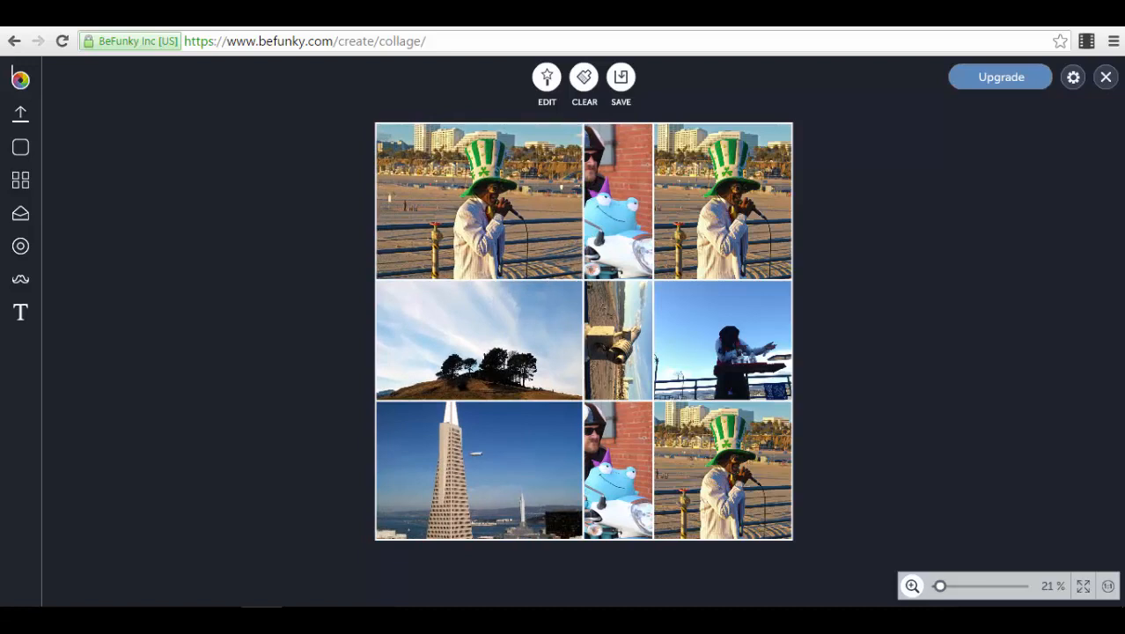
pyautogui.moveTo(493, 280)
pyautogui.mouseDown()
pyautogui.moveTo(492, 344)
pyautogui.moveTo(491, 262)
pyautogui.mouseUp()
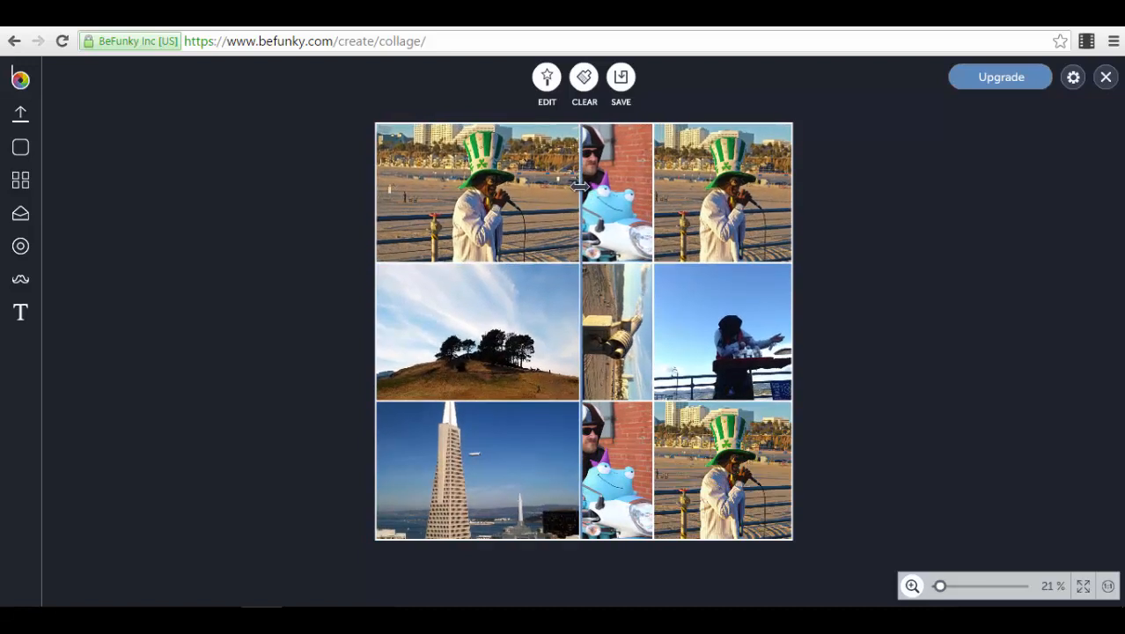
pyautogui.moveTo(582, 205); pyautogui.dragTo(519, 204)
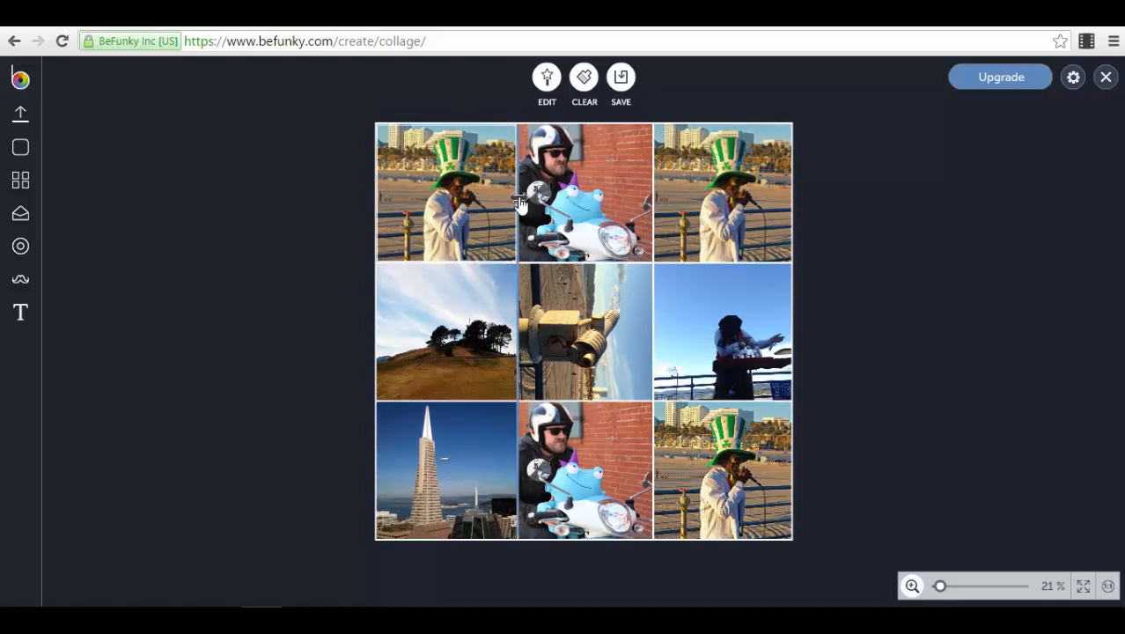
pyautogui.moveTo(519, 202); pyautogui.dragTo(559, 210)
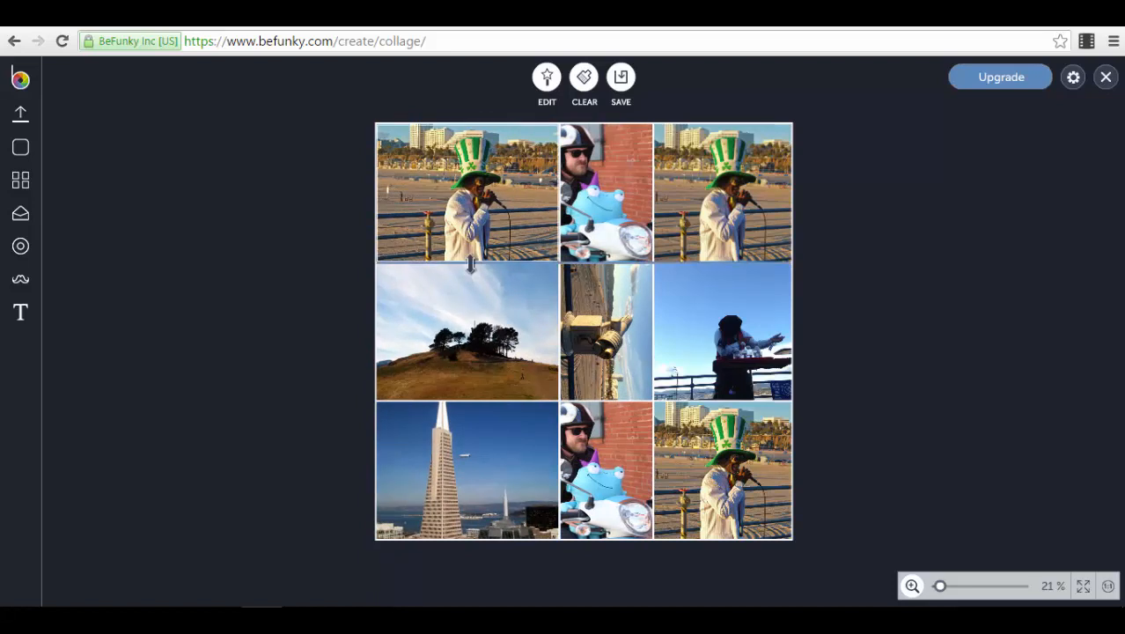
pyautogui.moveTo(471, 265); pyautogui.dragTo(485, 286)
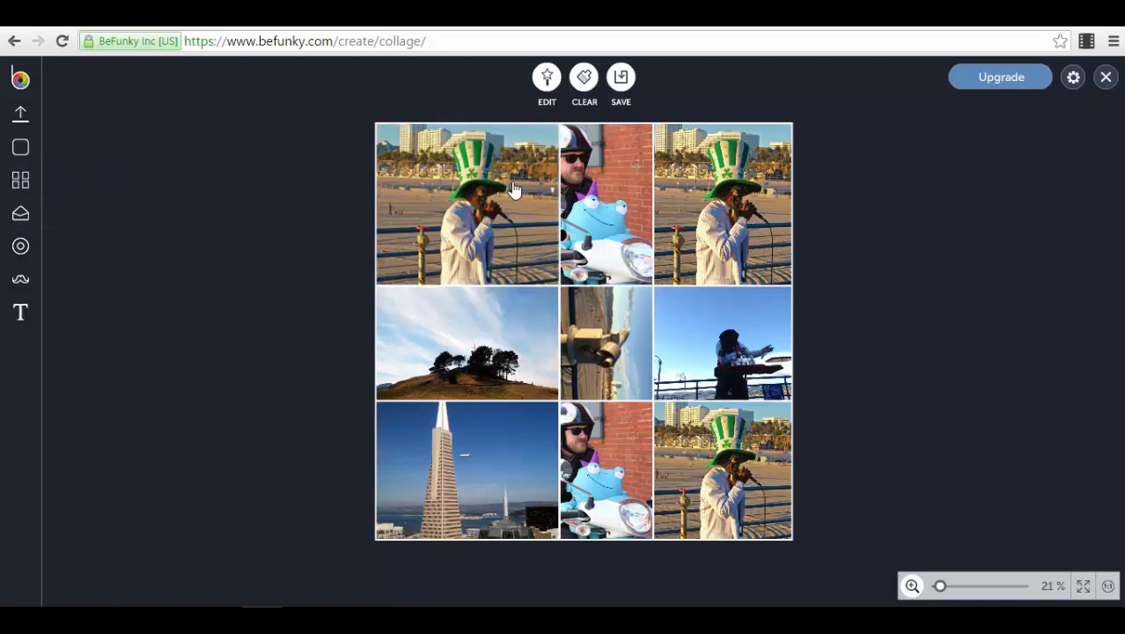
# Step: Apply the Grid template with six cells, two large and four small, to the collage
pyautogui.click(31, 187)
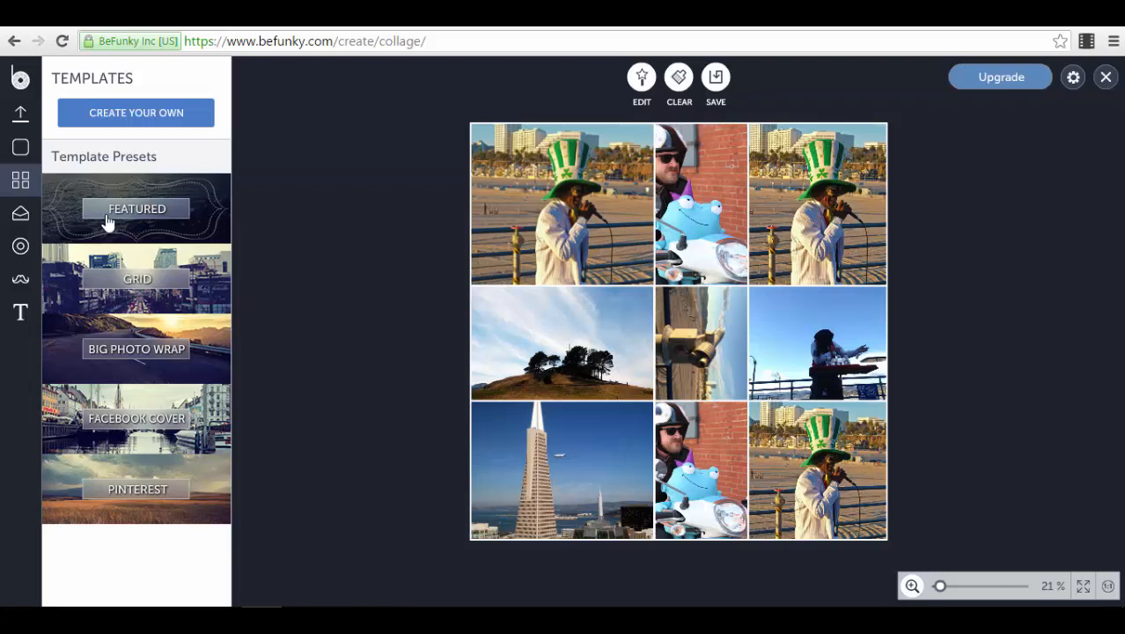
pyautogui.click(215, 299)
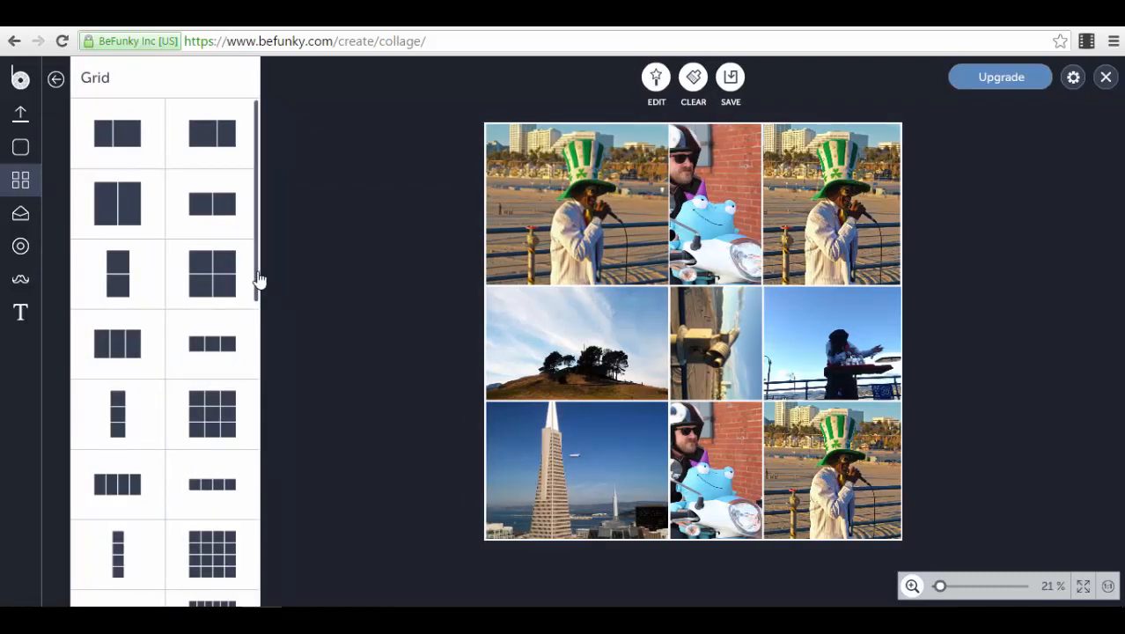
pyautogui.moveTo(259, 280); pyautogui.dragTo(268, 430)
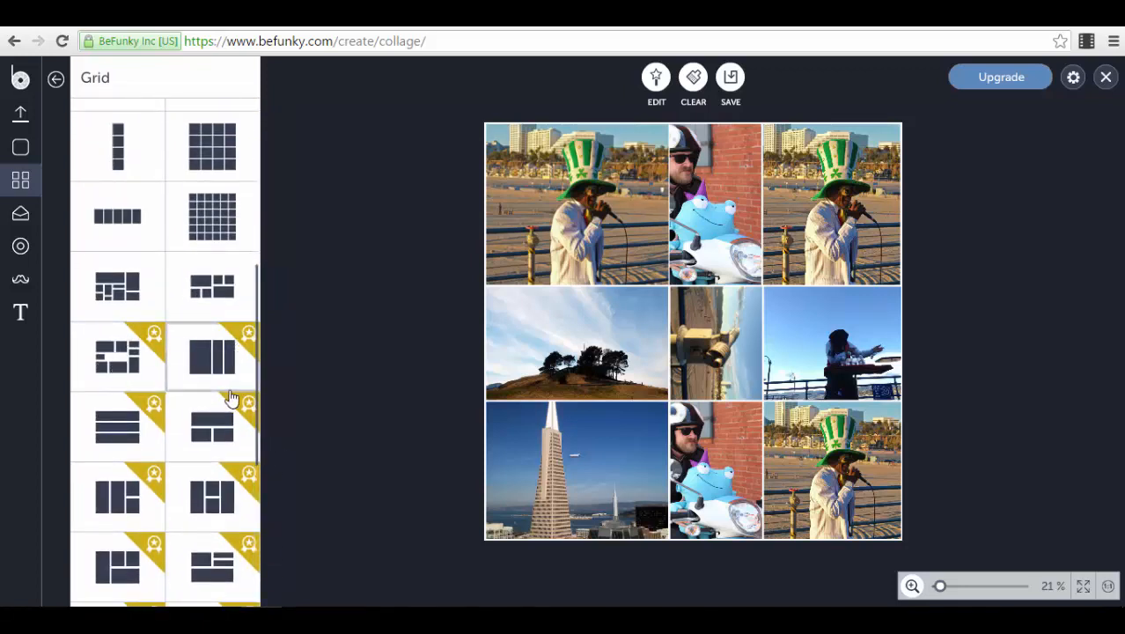
pyautogui.scroll(-3, 230, 398)
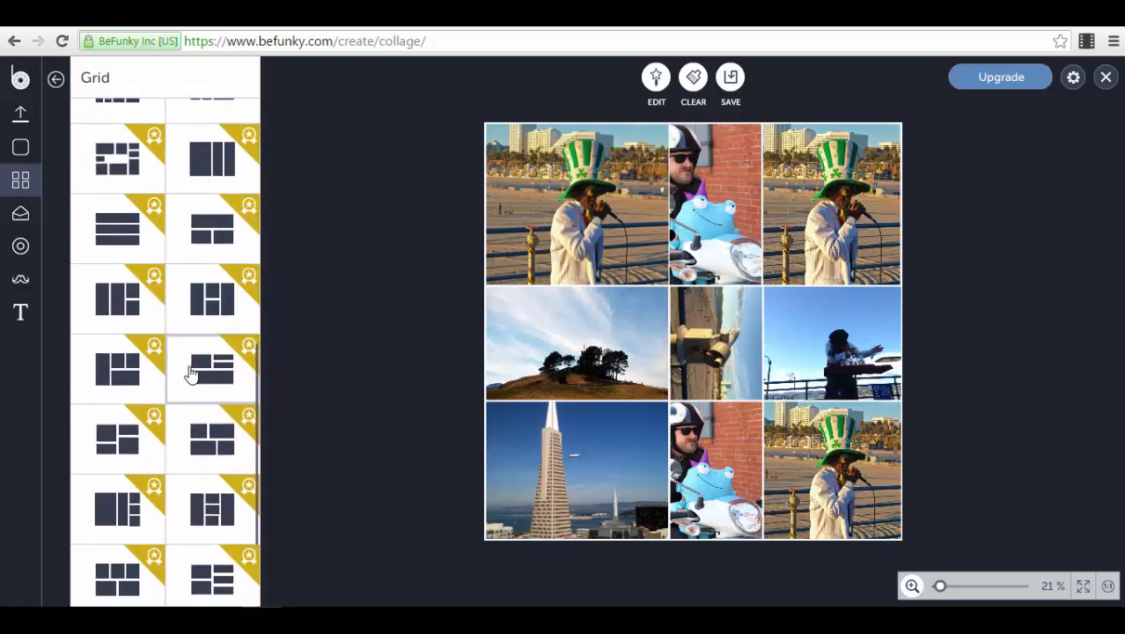
pyautogui.scroll(3, 192, 374)
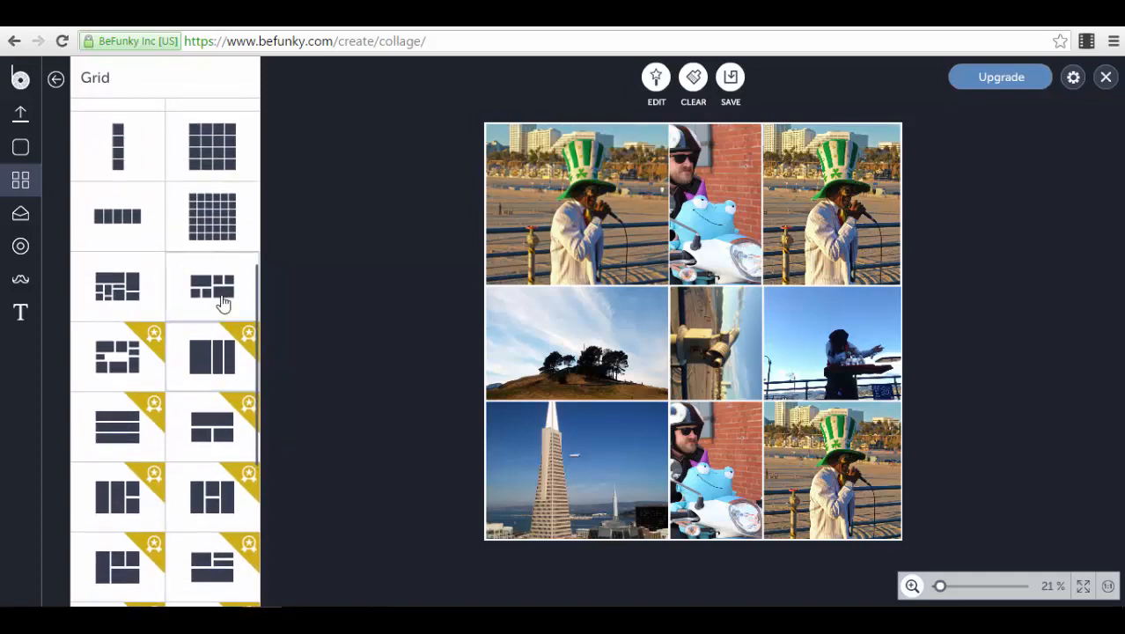
pyautogui.click(222, 302)
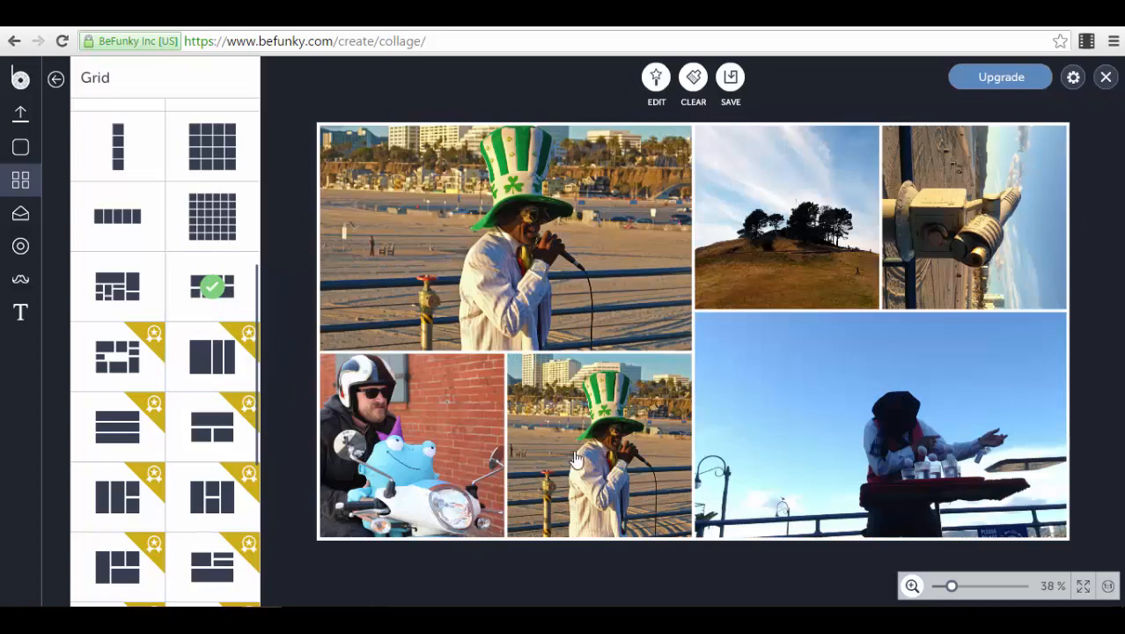
# Step: Start opening the collage in the photo editor and cancel the request
pyautogui.click(656, 80)
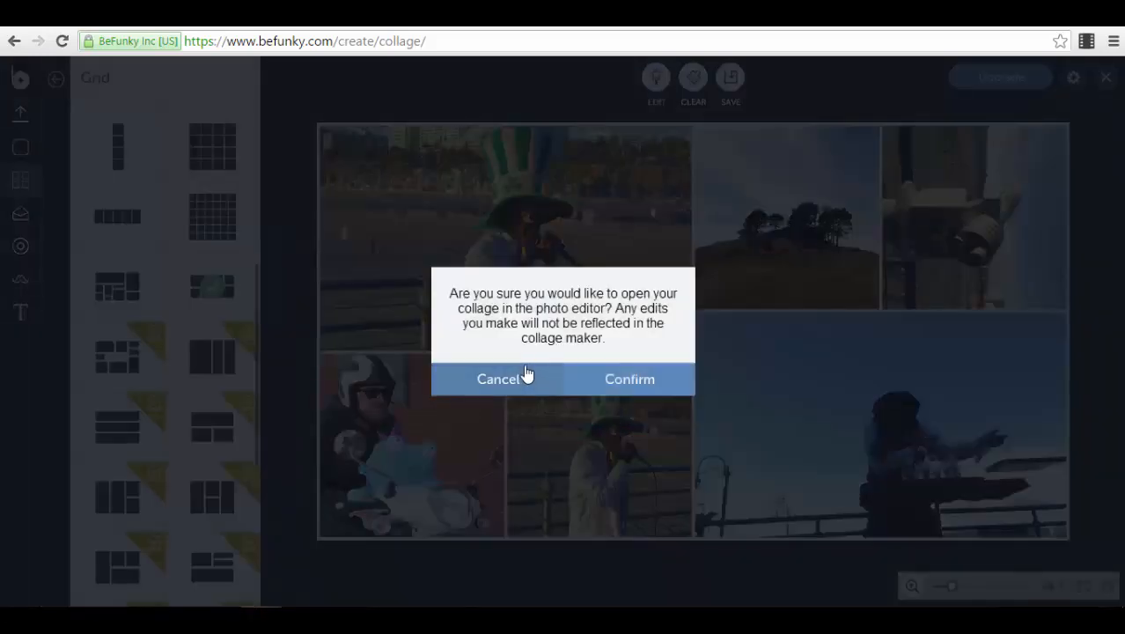
pyautogui.click(523, 381)
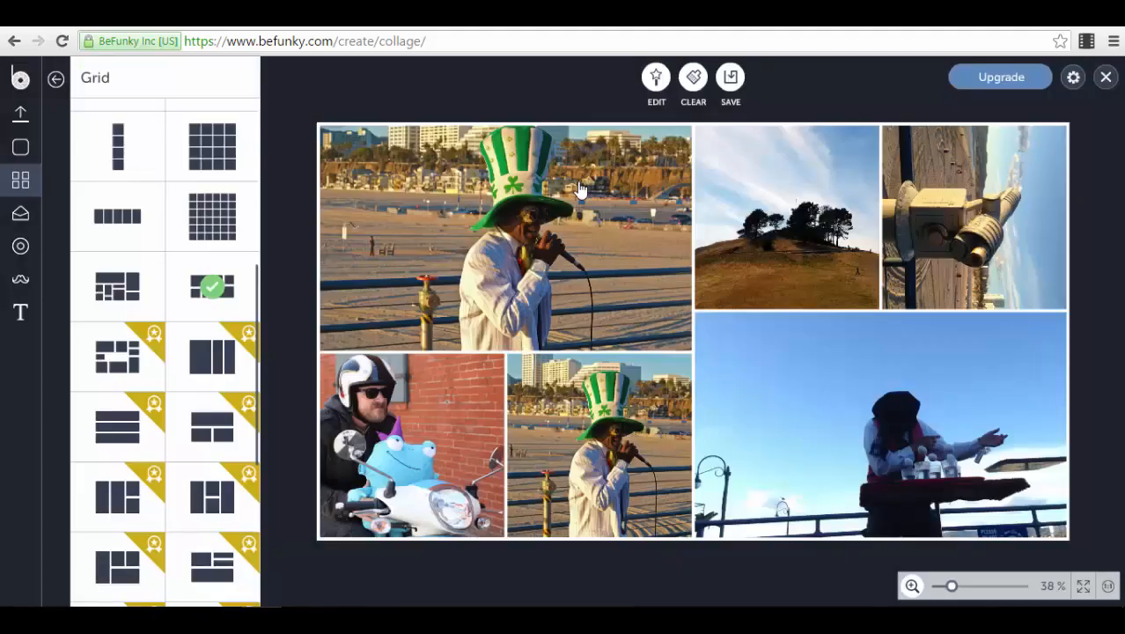
# Step: Set the spacing between the collage photos to 26
pyautogui.click(14, 156)
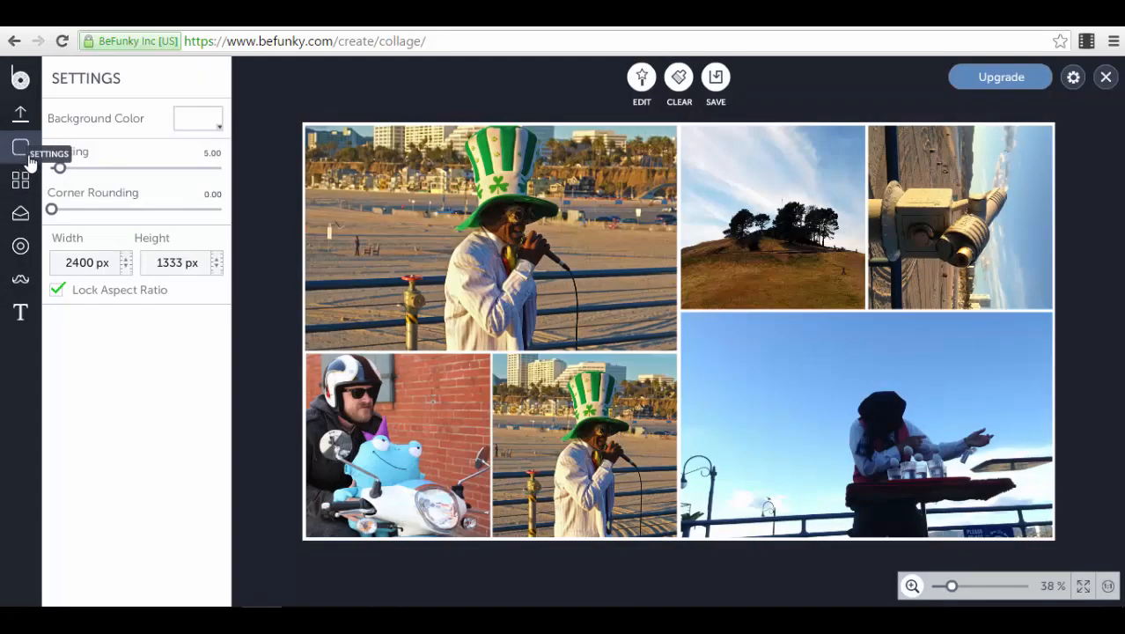
pyautogui.moveTo(55, 169); pyautogui.dragTo(100, 182)
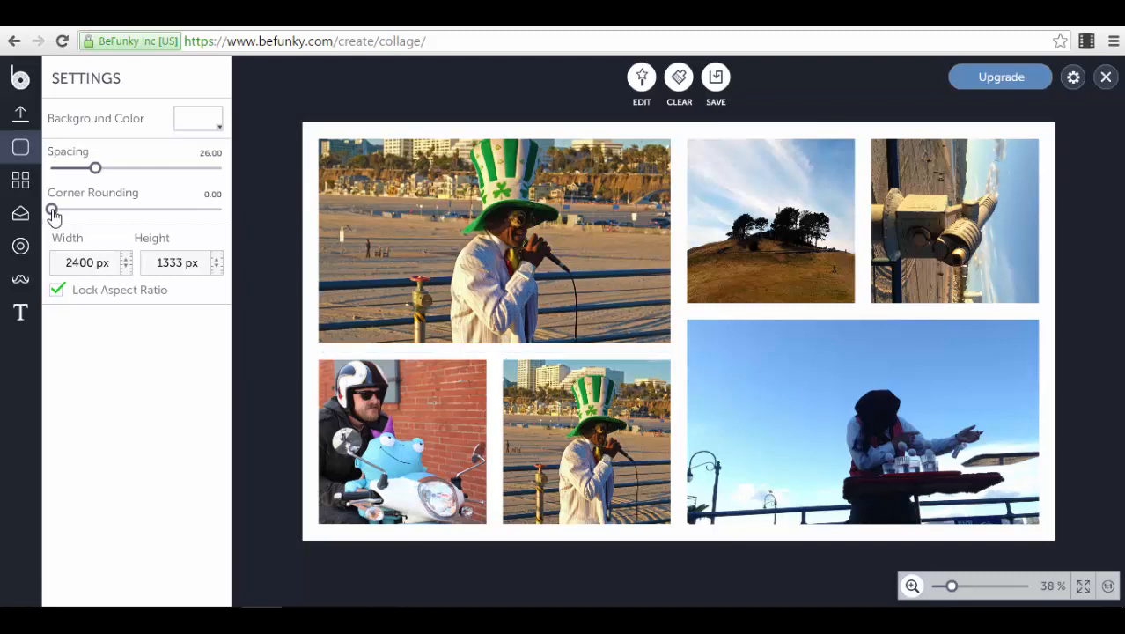
pyautogui.moveTo(52, 215)
pyautogui.mouseDown()
pyautogui.moveTo(107, 225)
pyautogui.moveTo(82, 229)
pyautogui.moveTo(112, 238)
pyautogui.moveTo(50, 230)
pyautogui.mouseUp()
# Step: Change the collage's background color to bright red
pyautogui.click(211, 120)
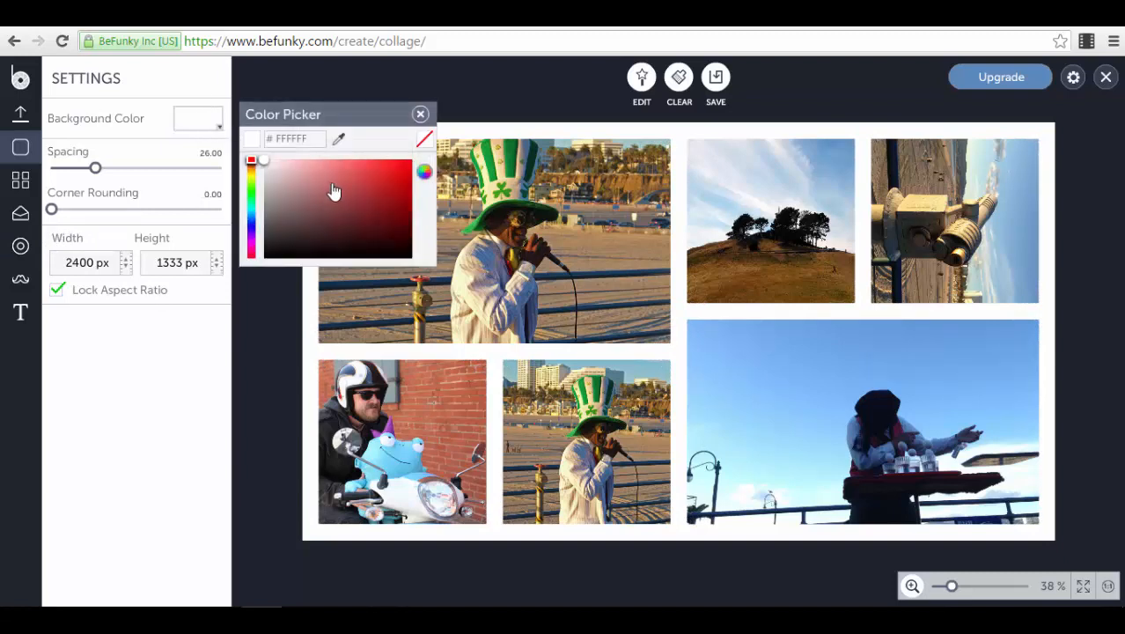
pyautogui.click(401, 168)
pyautogui.click(365, 62)
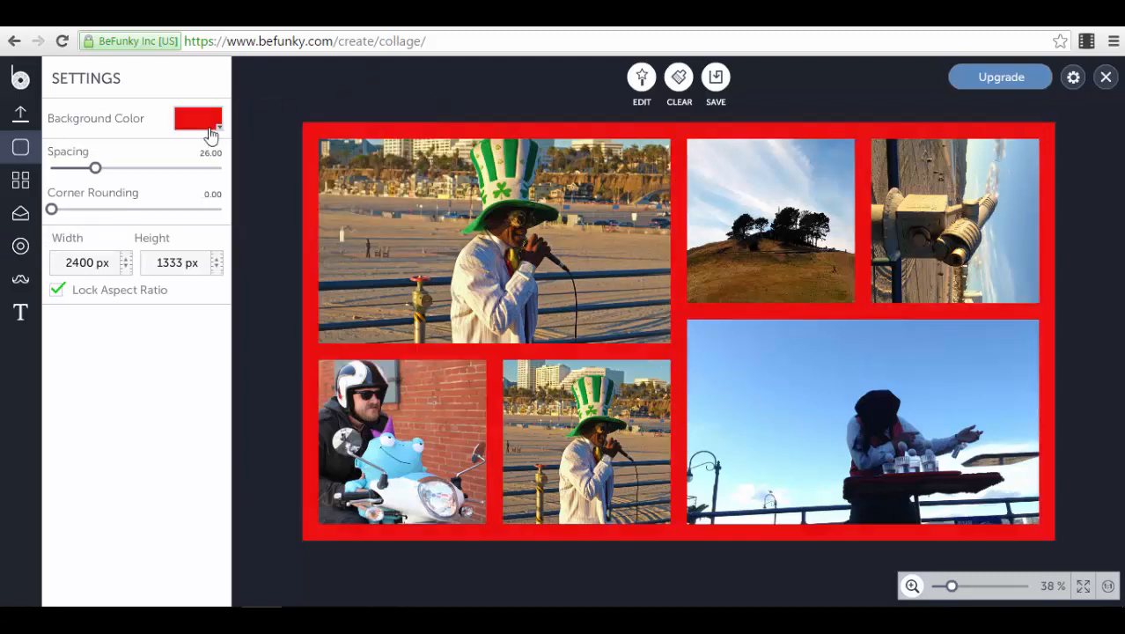
# Step: Fill the collage background with the Polka Dots pattern of tiny blue dots arranged in fine vertical lines
pyautogui.click(20, 249)
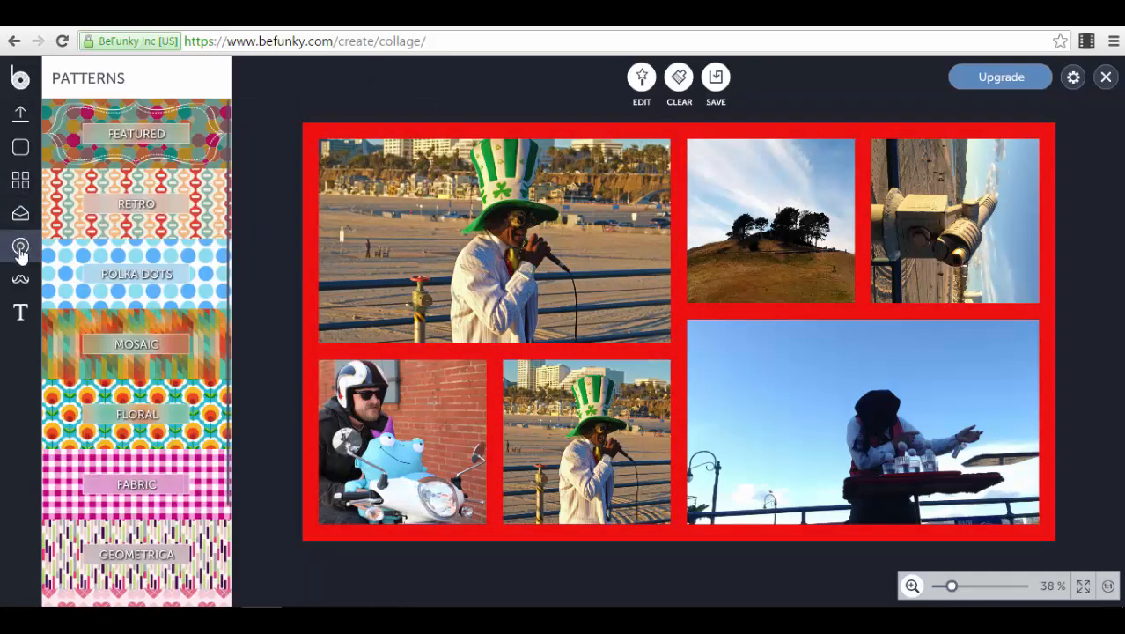
pyautogui.click(211, 271)
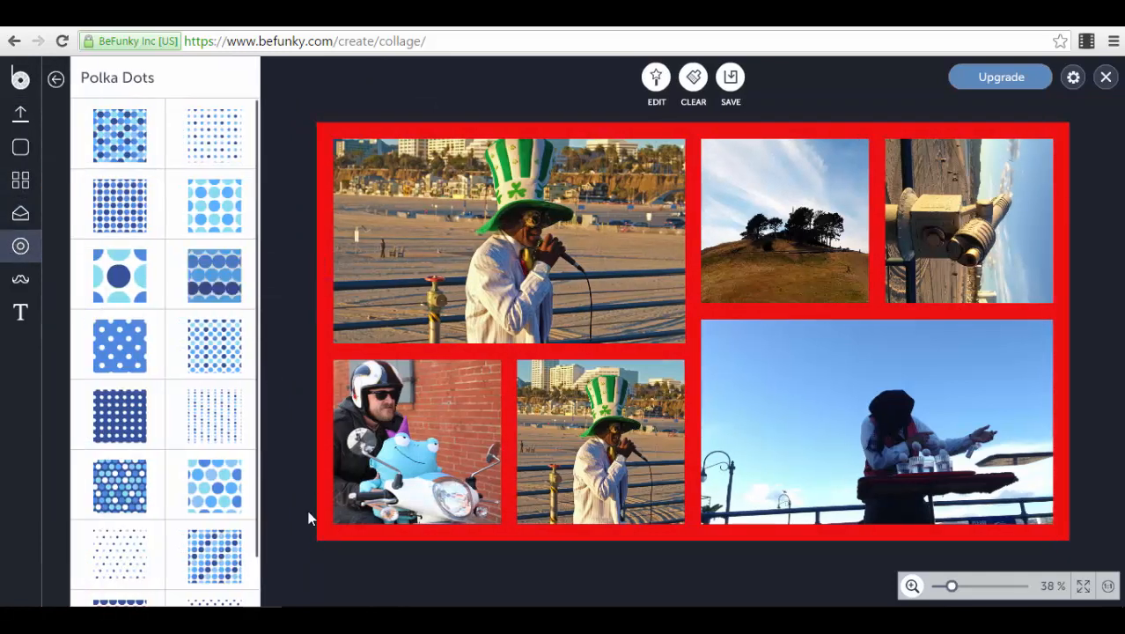
pyautogui.doubleClick(111, 279)
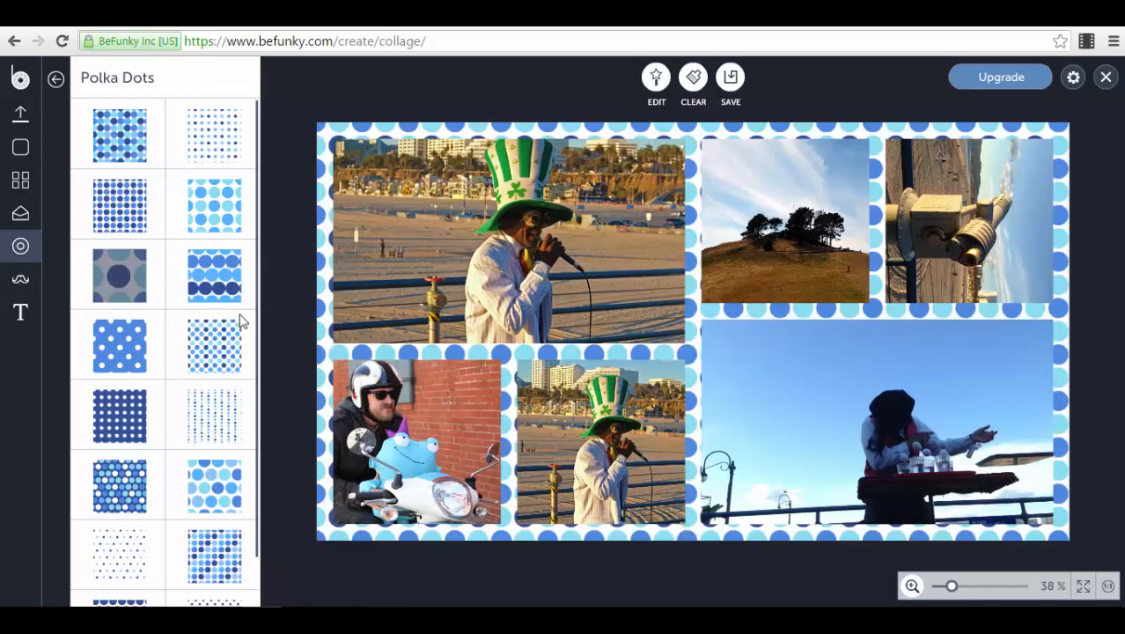
pyautogui.doubleClick(205, 426)
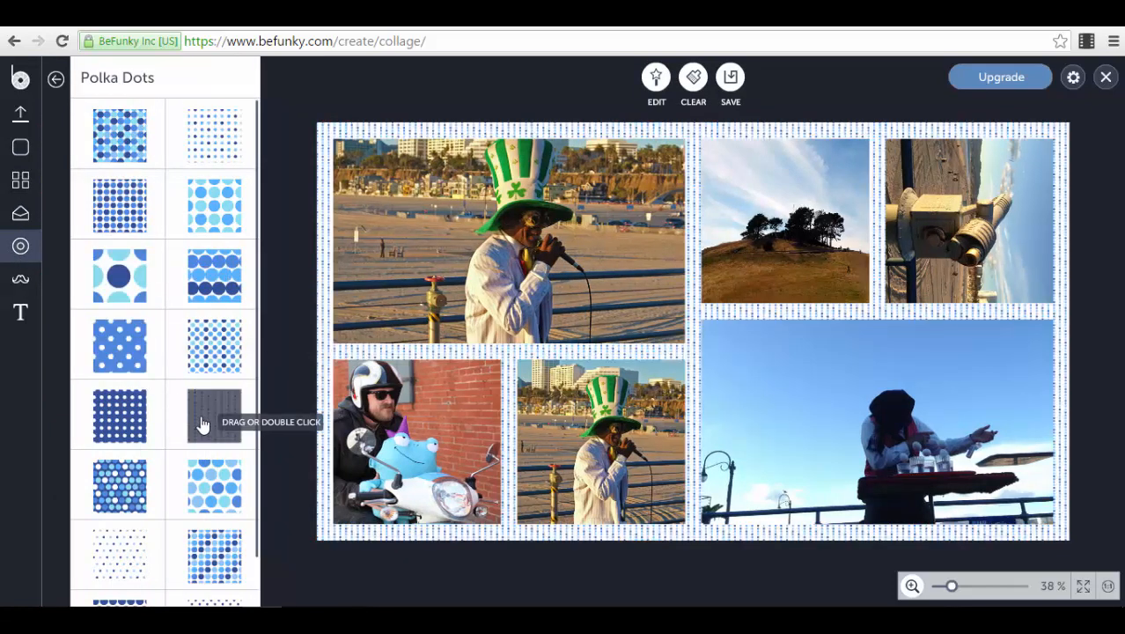
pyautogui.scroll(-2, 168, 359)
pyautogui.scroll(2, 168, 360)
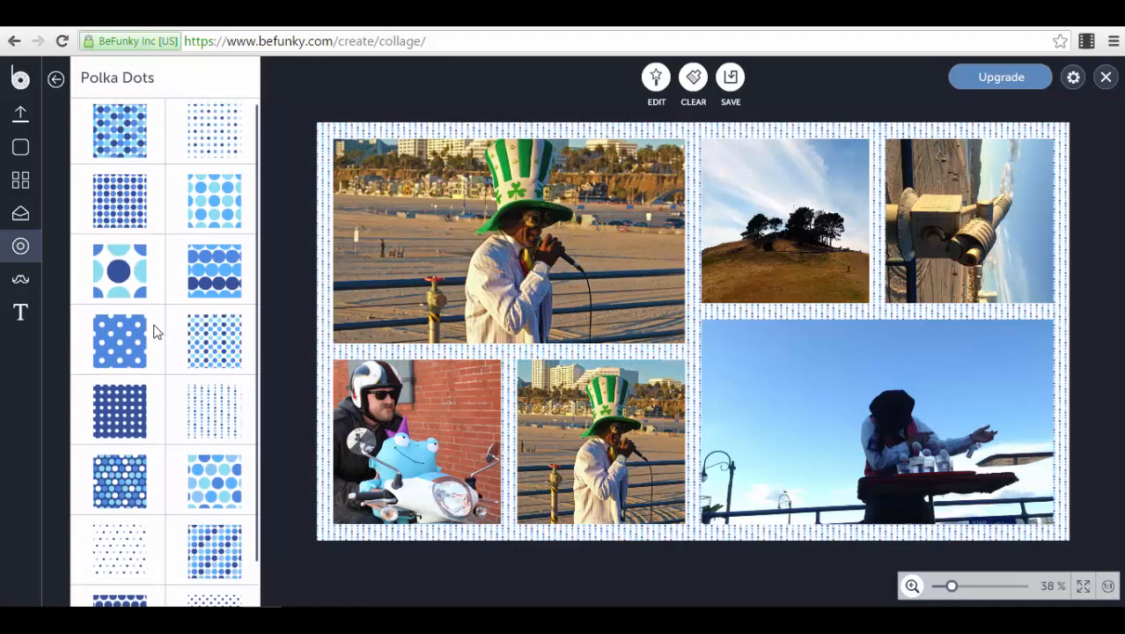
# Step: Add the "Happy Halloween" graphic from the Halloween collection at the center of the collage
pyautogui.click(20, 279)
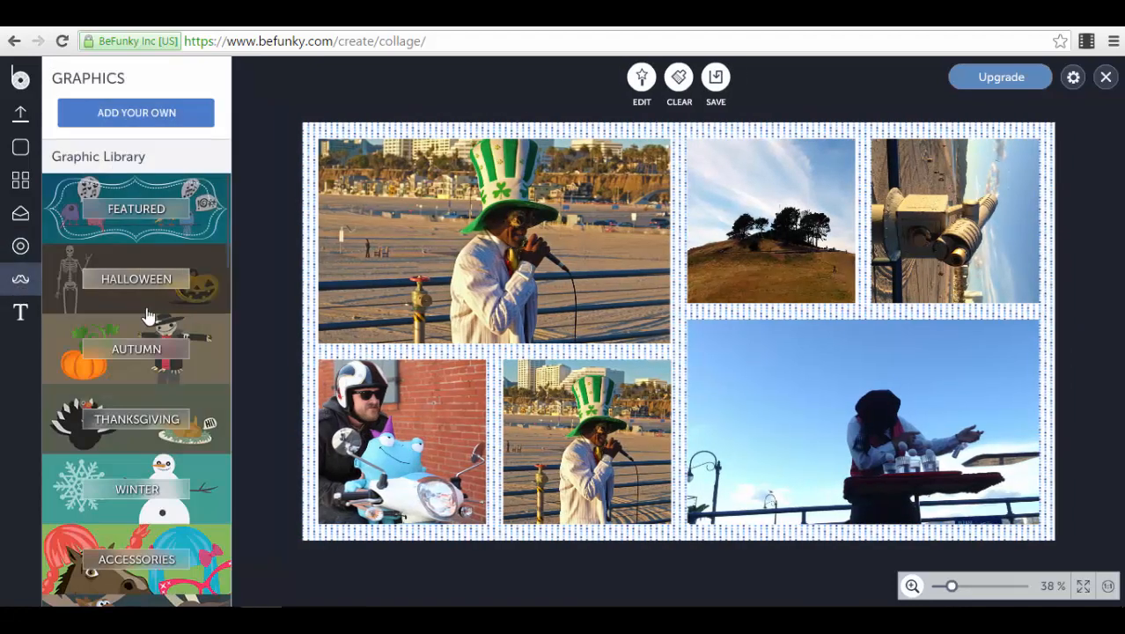
pyautogui.click(212, 310)
pyautogui.doubleClick(218, 286)
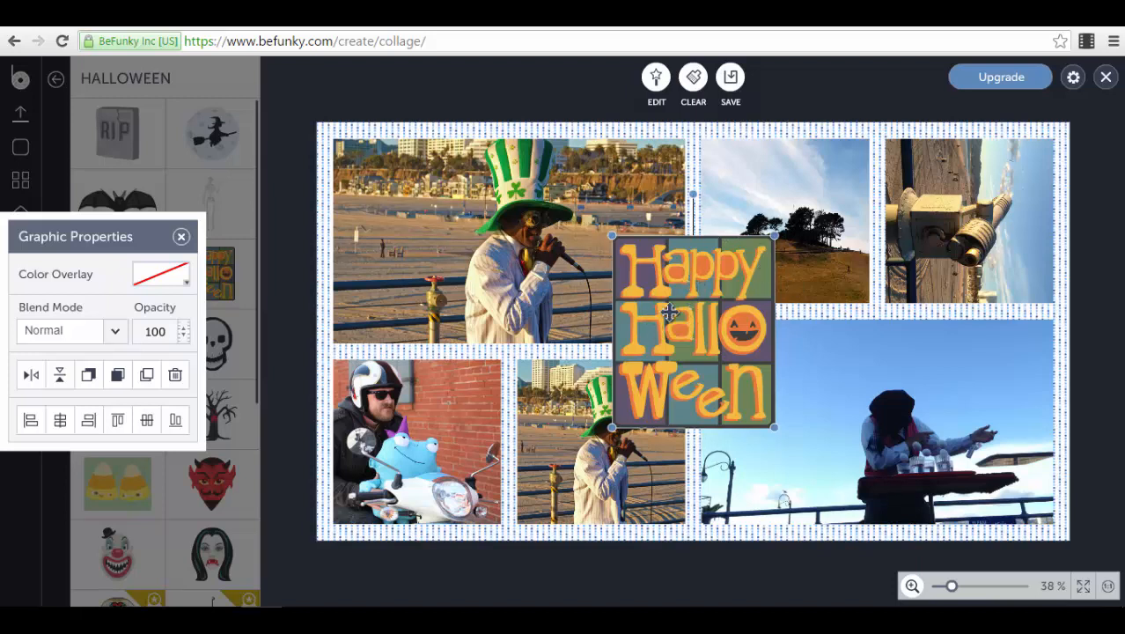
pyautogui.moveTo(662, 314); pyautogui.dragTo(671, 314)
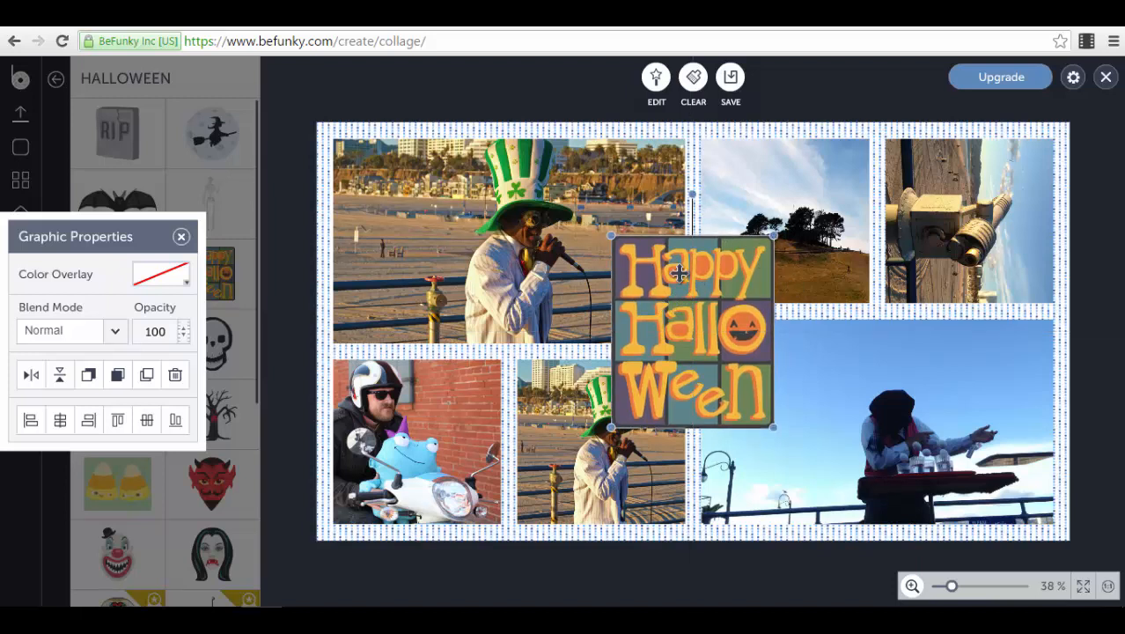
pyautogui.click(297, 91)
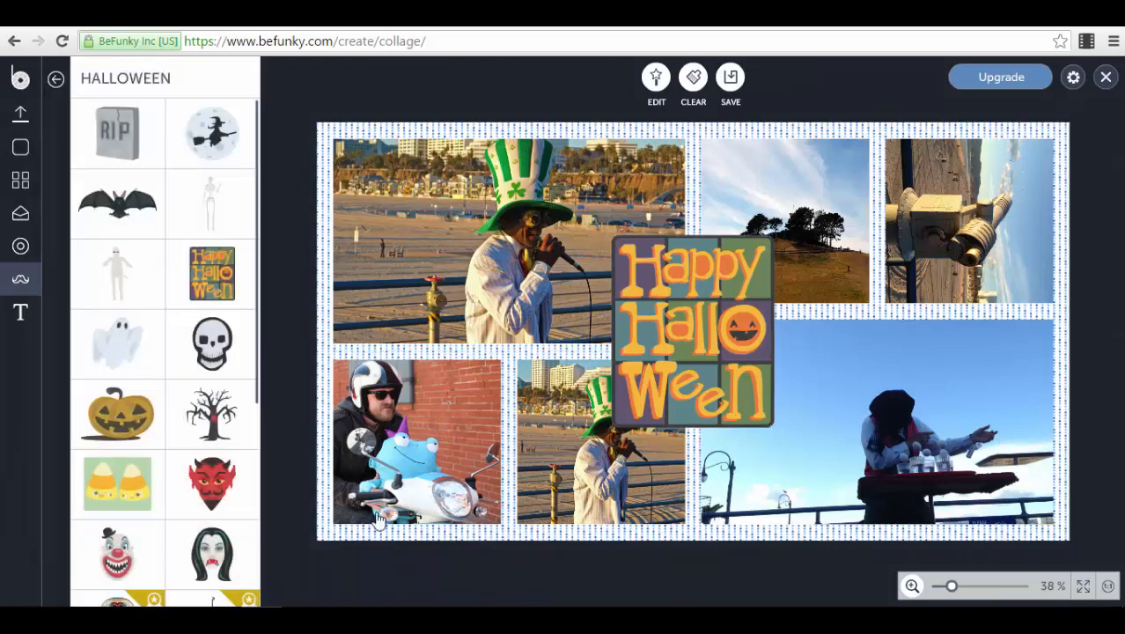
# Step: Add a text box with the Lucky preset and place it below the Happy Halloween graphic
pyautogui.click(18, 313)
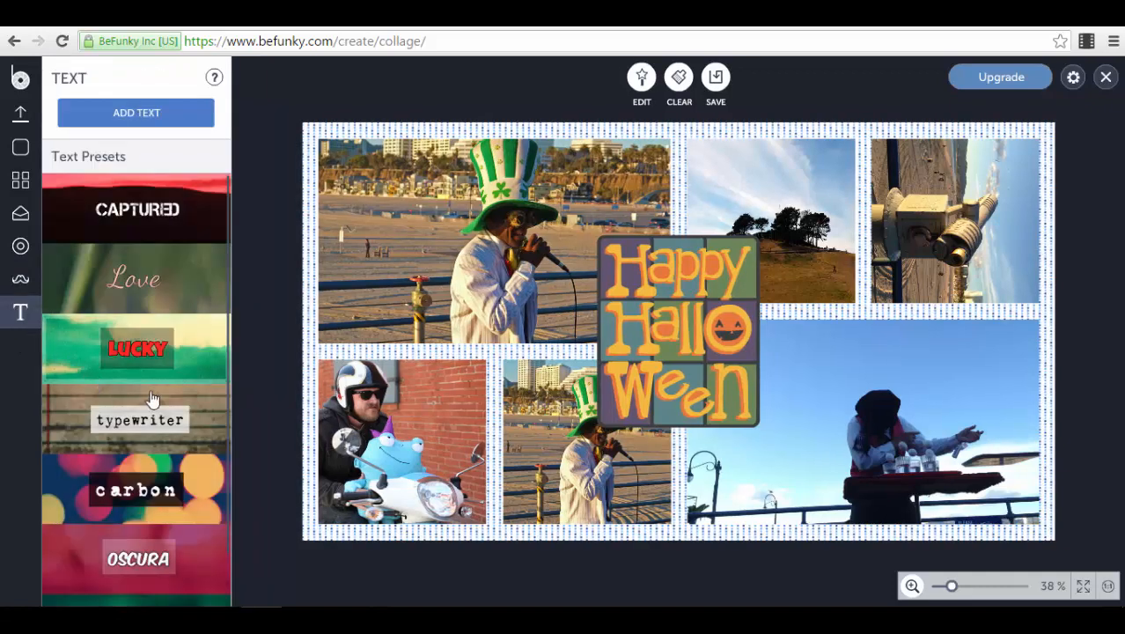
pyautogui.scroll(-1, 149, 400)
pyautogui.click(199, 314)
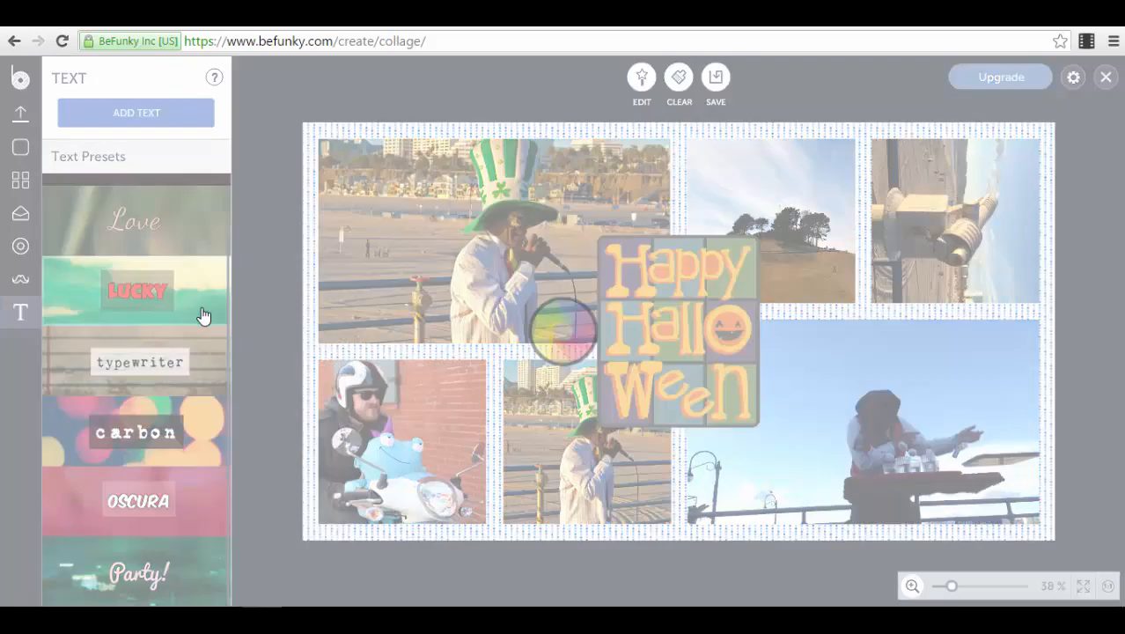
pyautogui.moveTo(681, 393); pyautogui.dragTo(681, 491)
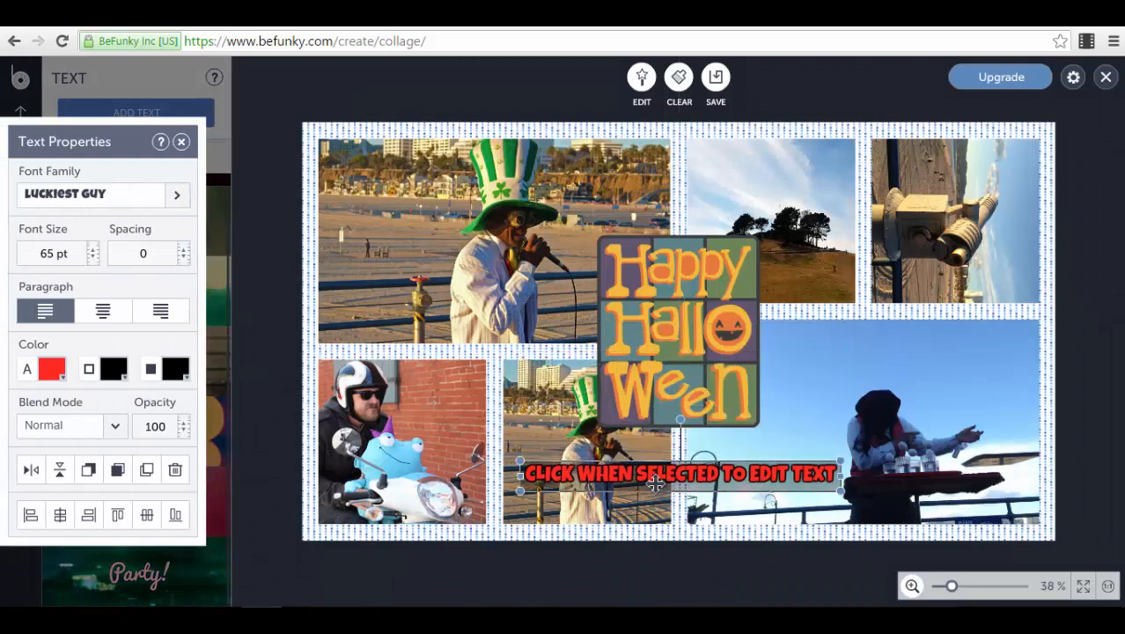
# Step: Set the text's font size to 59 pt and its letter spacing to 3
pyautogui.click(97, 199)
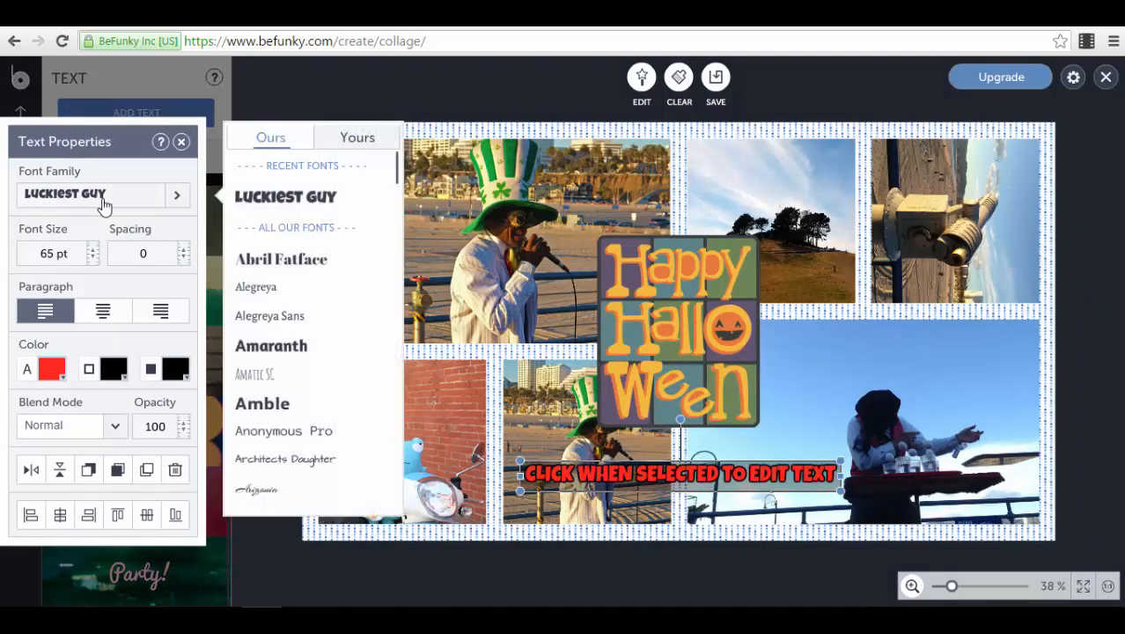
pyautogui.click(93, 257)
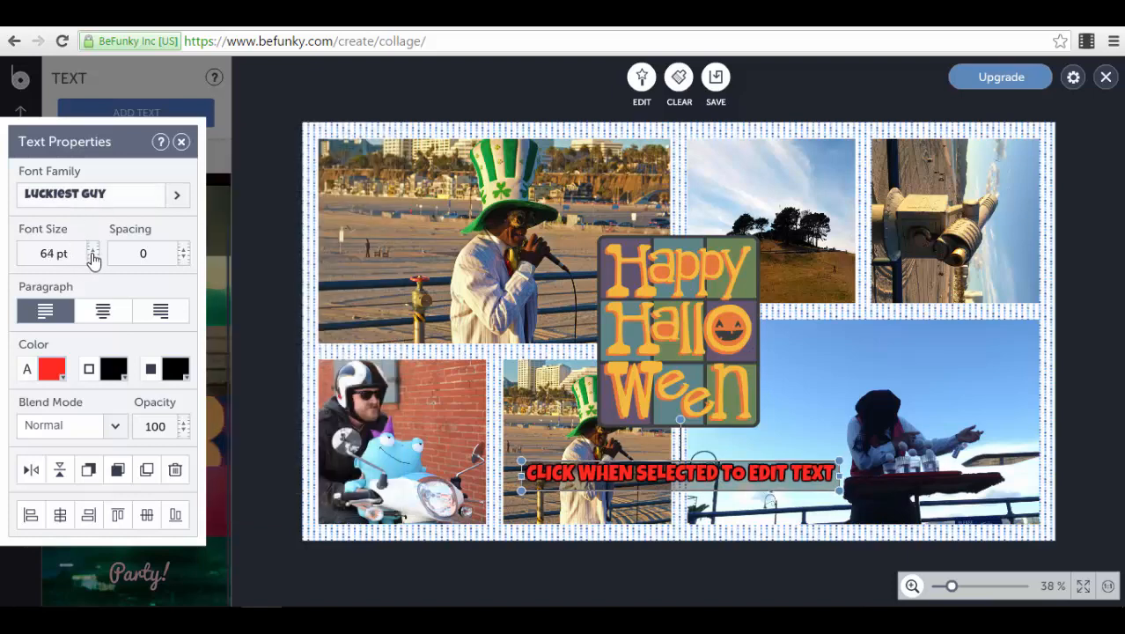
pyautogui.click(93, 257)
pyautogui.click(93, 257)
pyautogui.click(93, 257)
pyautogui.click(92, 257)
pyautogui.click(92, 258)
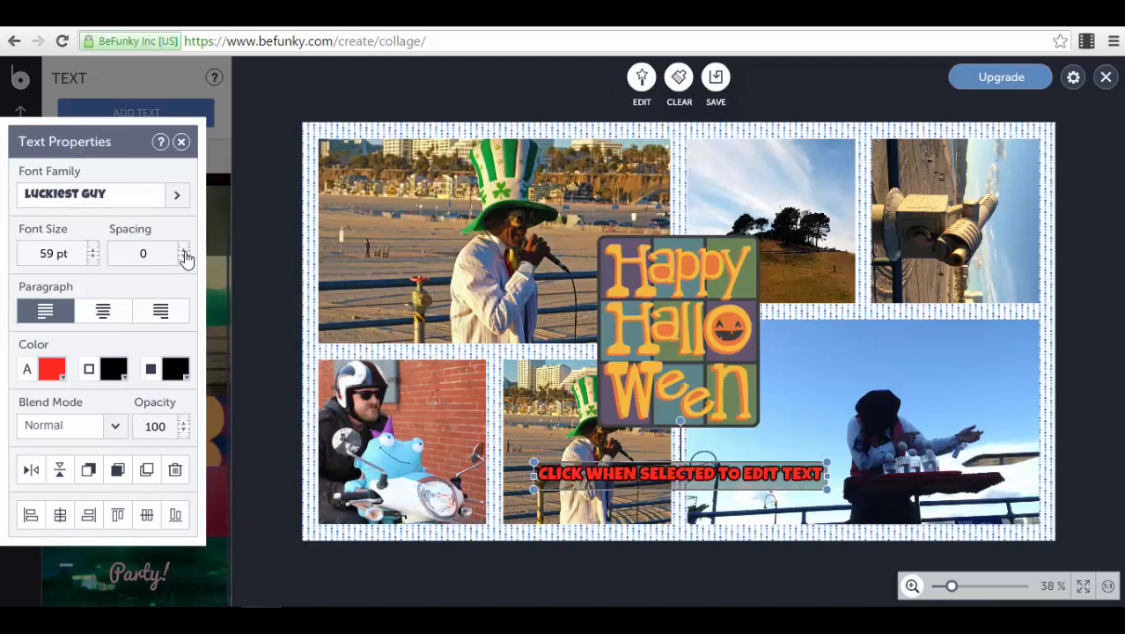
pyautogui.click(183, 252)
pyautogui.click(184, 251)
pyautogui.click(184, 251)
pyautogui.click(184, 252)
pyautogui.click(184, 258)
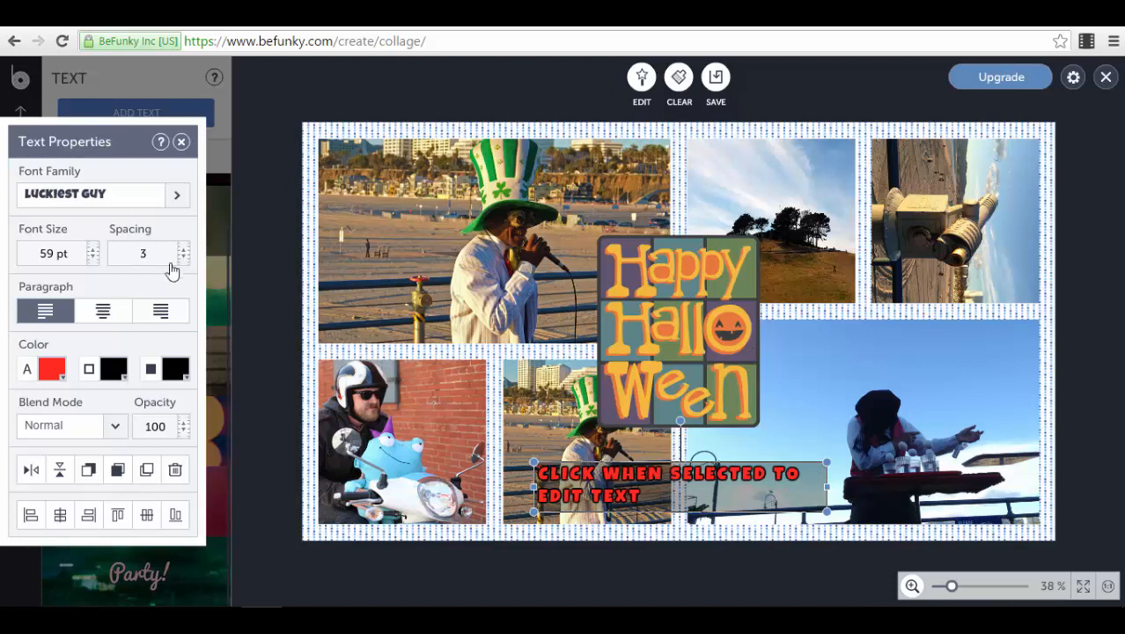
# Step: Right-align the text paragraph, set its blend mode to Hard Light, and close the text properties
pyautogui.click(103, 312)
pyautogui.click(158, 312)
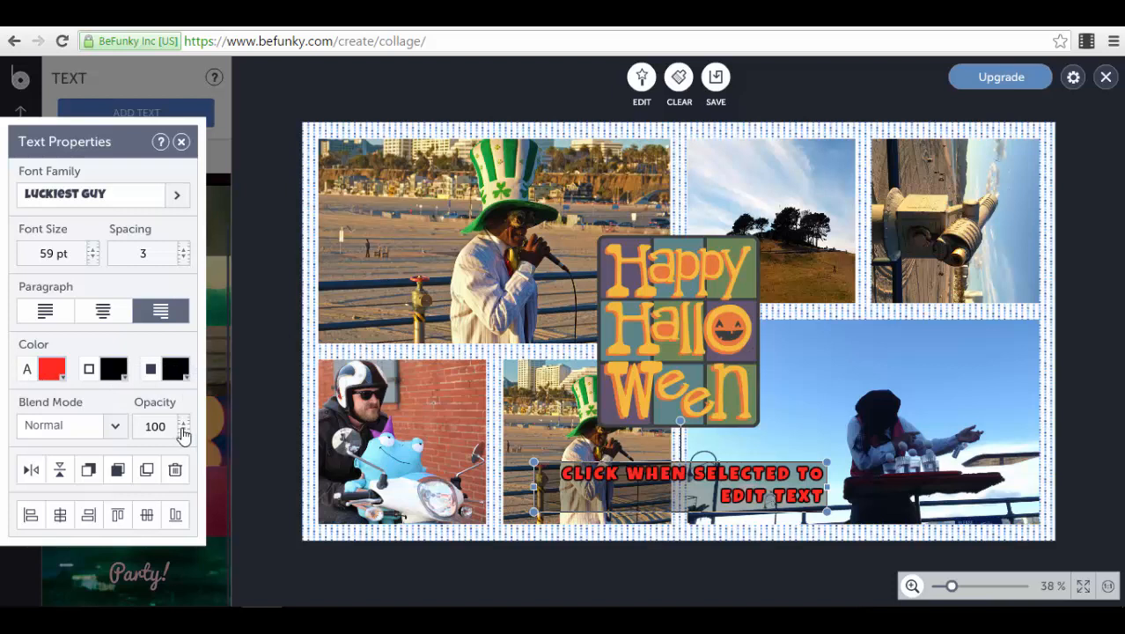
pyautogui.click(111, 429)
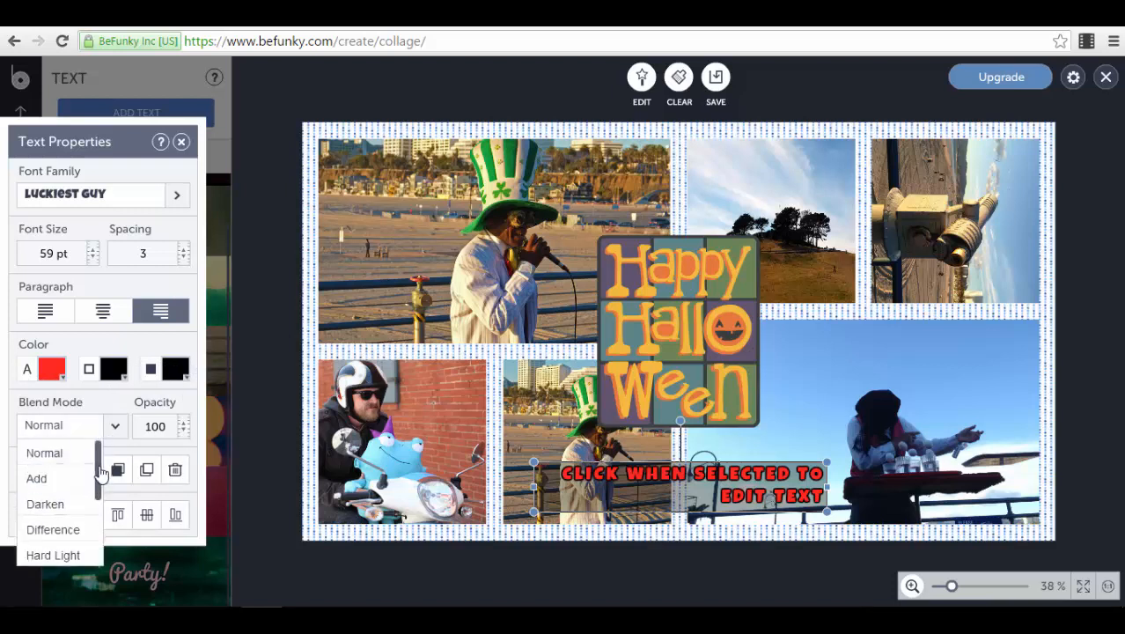
pyautogui.moveTo(97, 457)
pyautogui.mouseDown()
pyautogui.moveTo(95, 551)
pyautogui.moveTo(95, 463)
pyautogui.mouseUp()
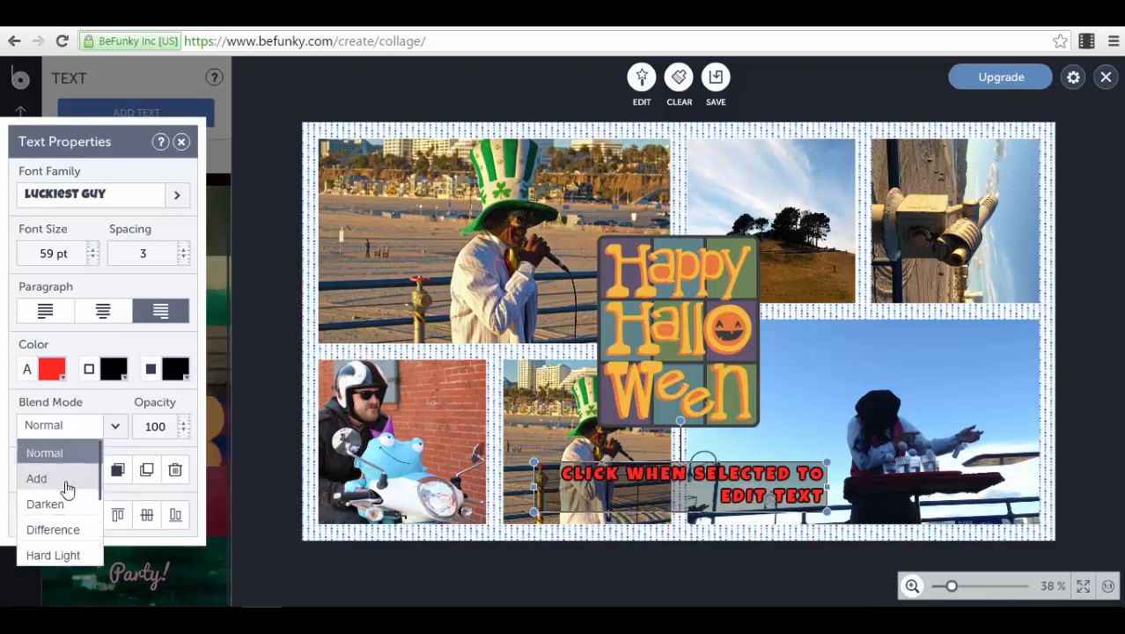
pyautogui.click(55, 502)
pyautogui.click(86, 428)
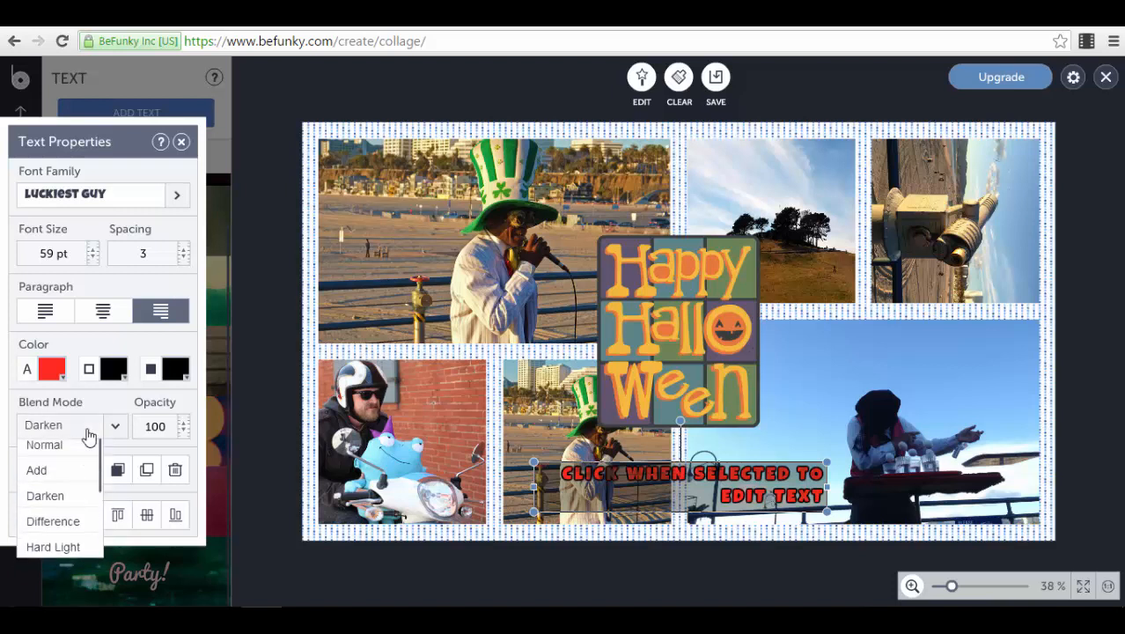
pyautogui.click(64, 554)
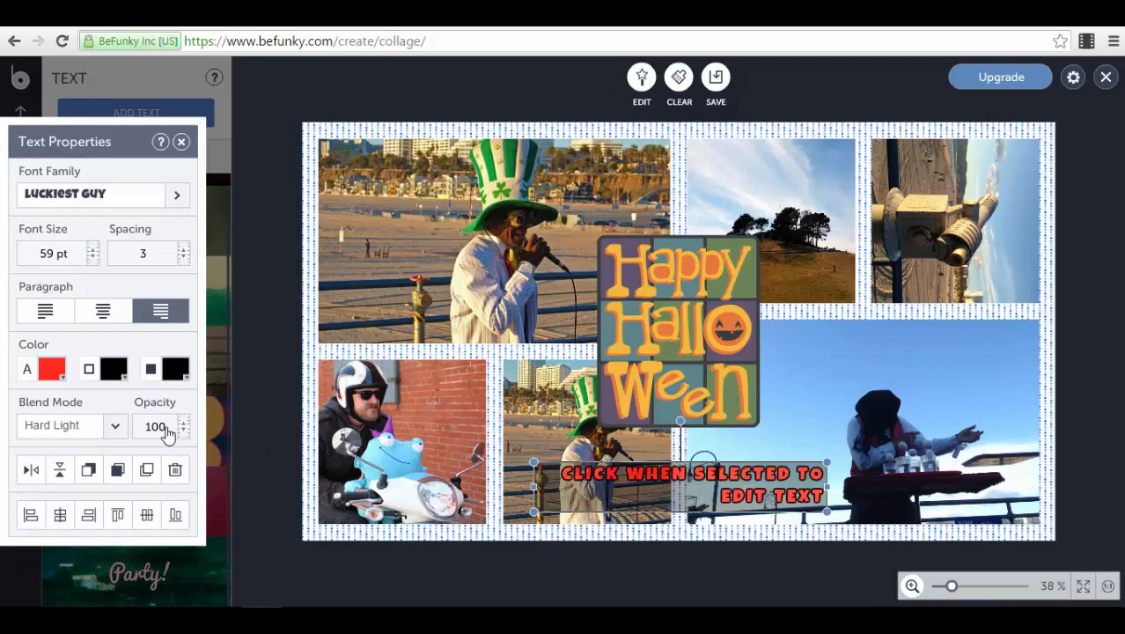
pyautogui.click(182, 141)
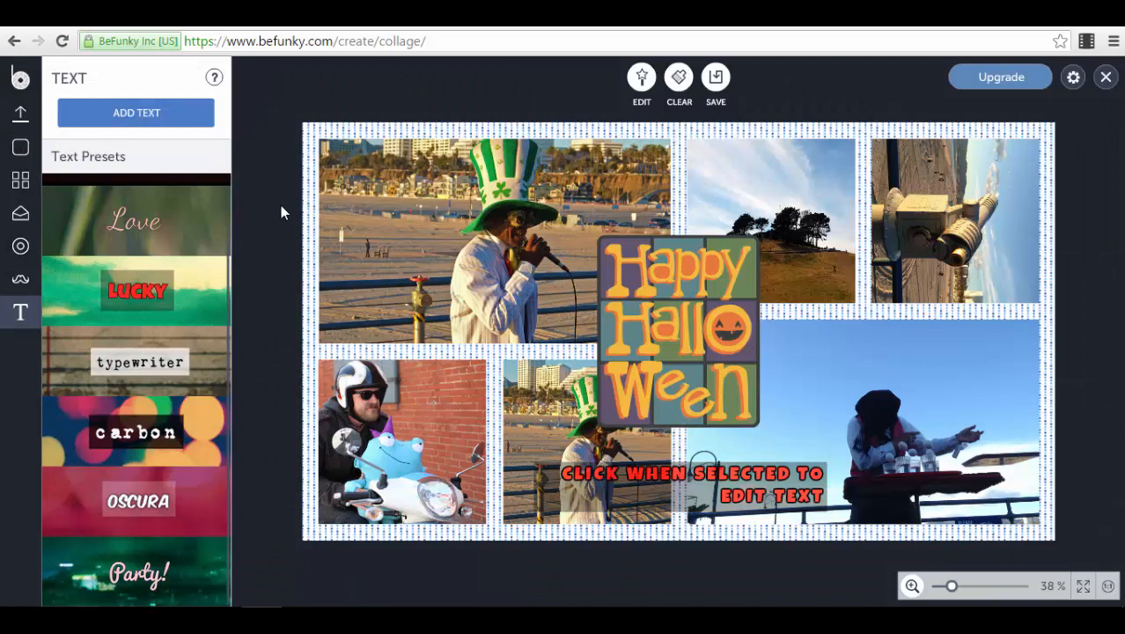